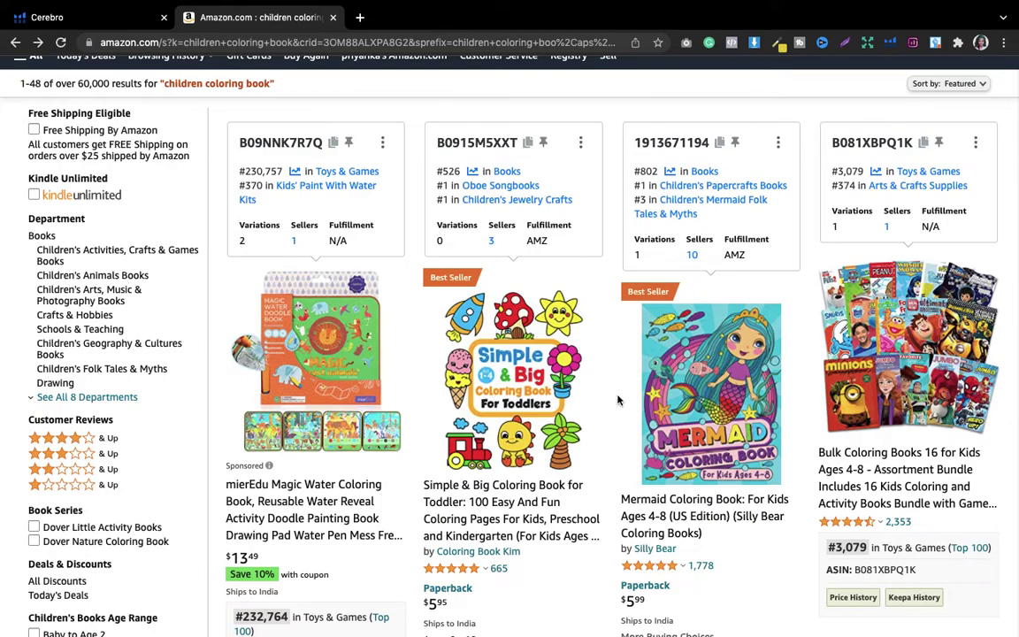
Open the product page of the Mermaid Coloring Book for Kids Ages 4-8 from the "children coloring book" search results
{"action": "scroll", "coordinate": [617, 400], "scroll_direction": "up", "scroll_amount": 2}
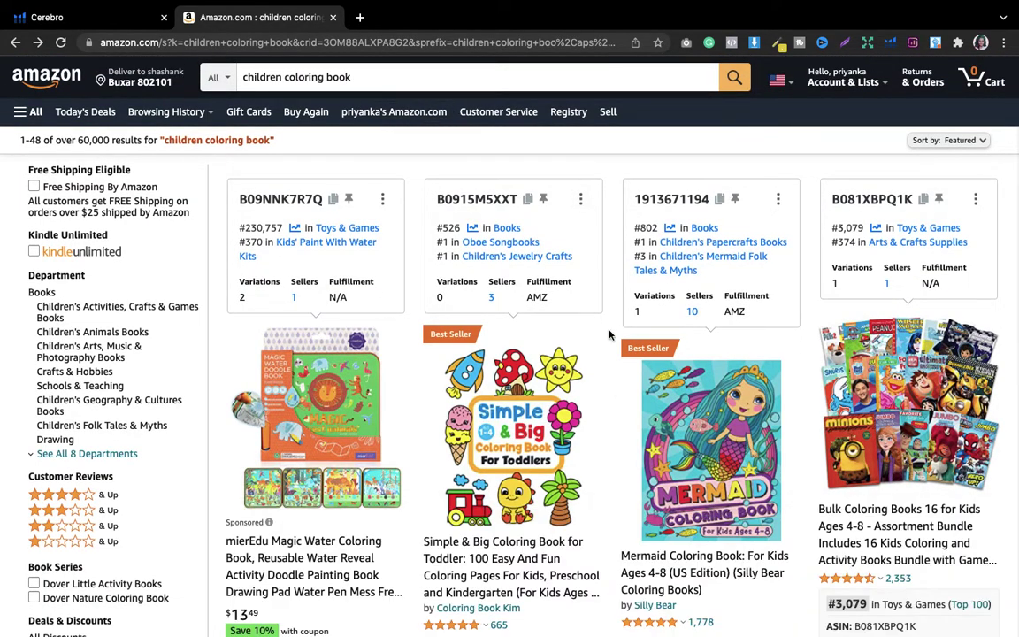
{"action": "mouse_move", "coordinate": [706, 410]}
{"action": "mouse_move", "coordinate": [724, 369]}
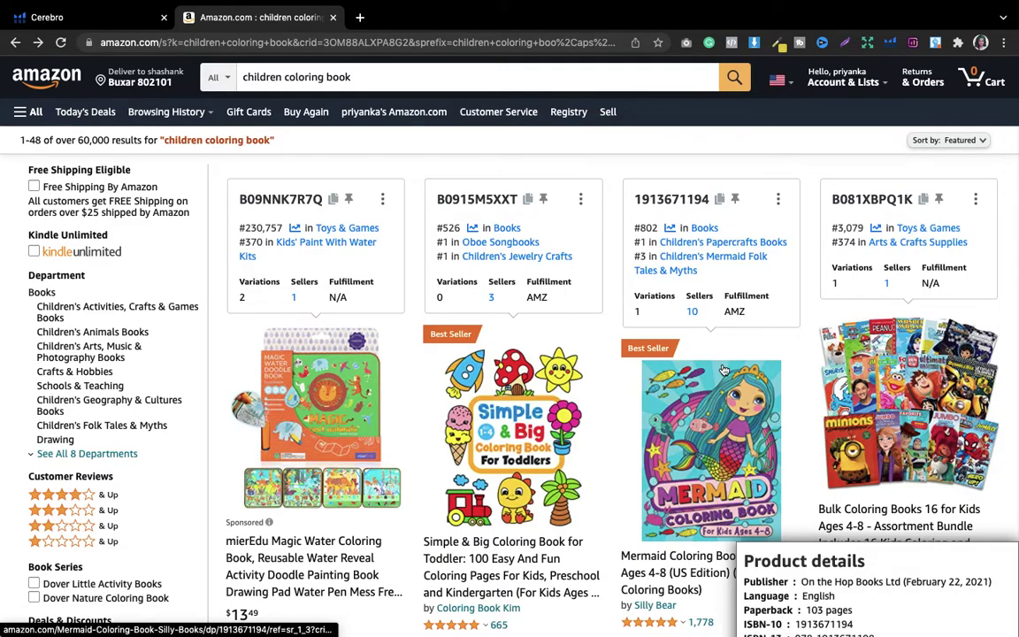
{"action": "scroll", "coordinate": [724, 369], "scroll_direction": "down", "scroll_amount": 1}
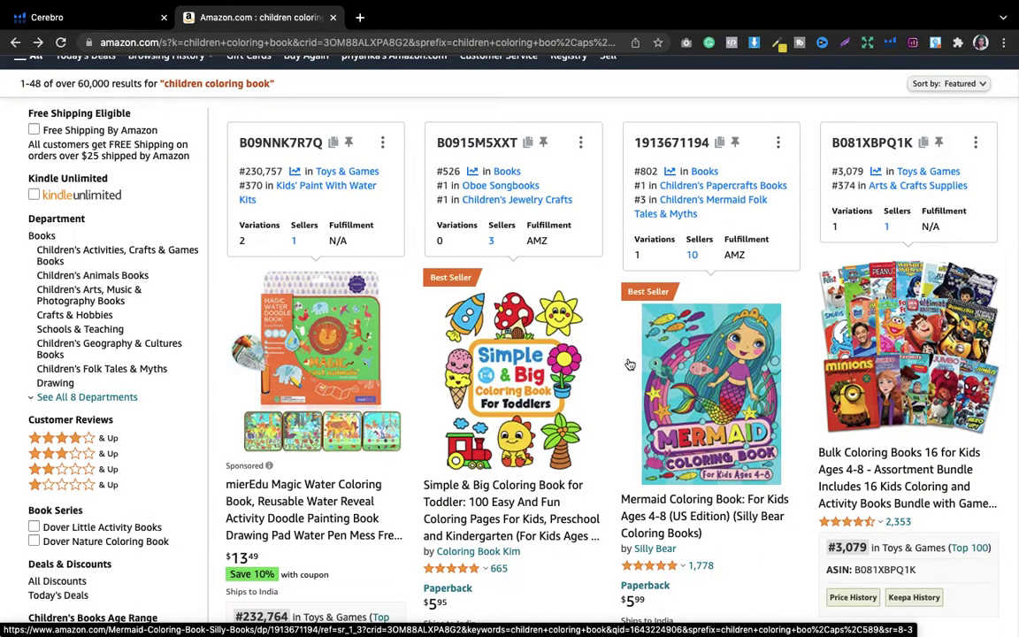
{"action": "scroll", "coordinate": [696, 331], "scroll_direction": "up", "scroll_amount": 1}
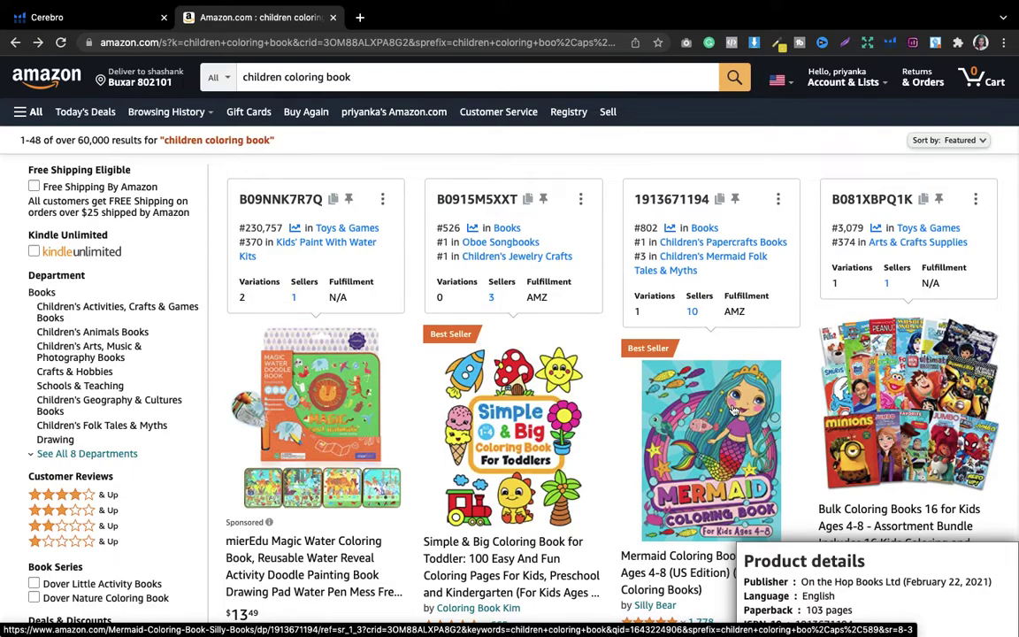
{"action": "left_click", "coordinate": [683, 426]}
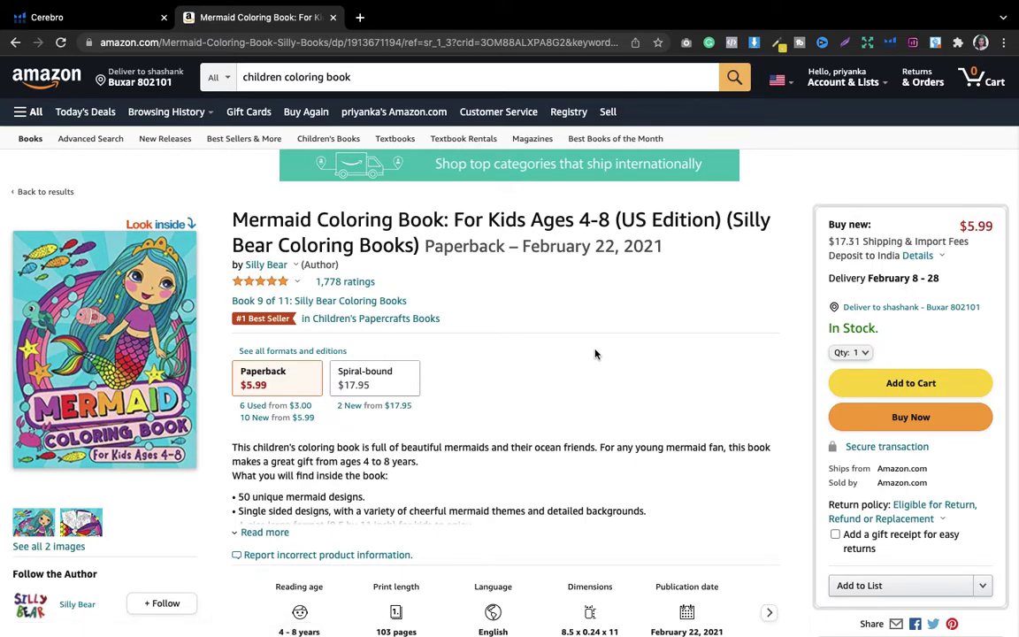
{"action": "scroll", "coordinate": [595, 354], "scroll_direction": "down", "scroll_amount": 1}
{"action": "scroll", "coordinate": [595, 354], "scroll_direction": "down", "scroll_amount": 6}
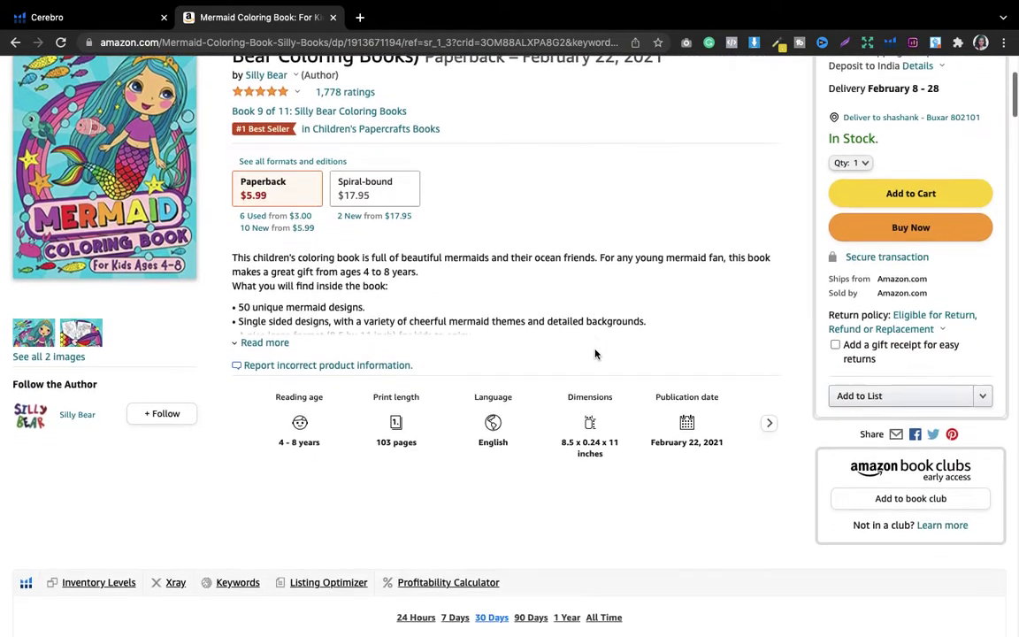
{"action": "scroll", "coordinate": [595, 354], "scroll_direction": "down", "scroll_amount": 1}
{"action": "mouse_move", "coordinate": [1016, 126]}
{"action": "left_mouse_down"}
{"action": "mouse_move", "coordinate": [1009, 114]}
{"action": "mouse_move", "coordinate": [1011, 146]}
{"action": "left_mouse_up"}
{"action": "left_click_drag", "start_coordinate": [508, 351], "coordinate": [424, 353]}
{"action": "key", "text": "ctrl+c"}
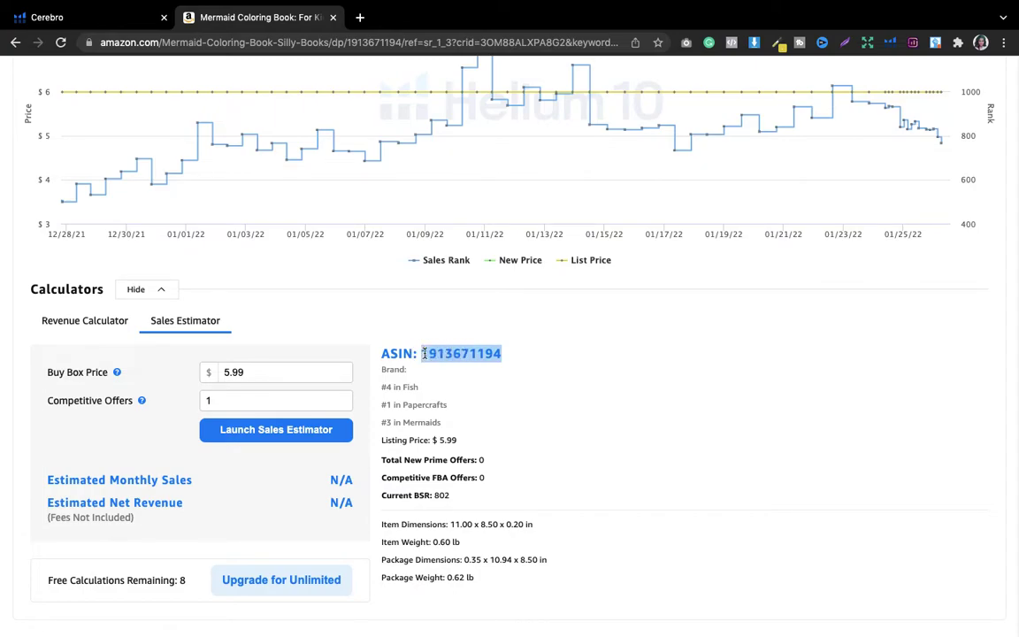
{"action": "left_click", "coordinate": [95, 19]}
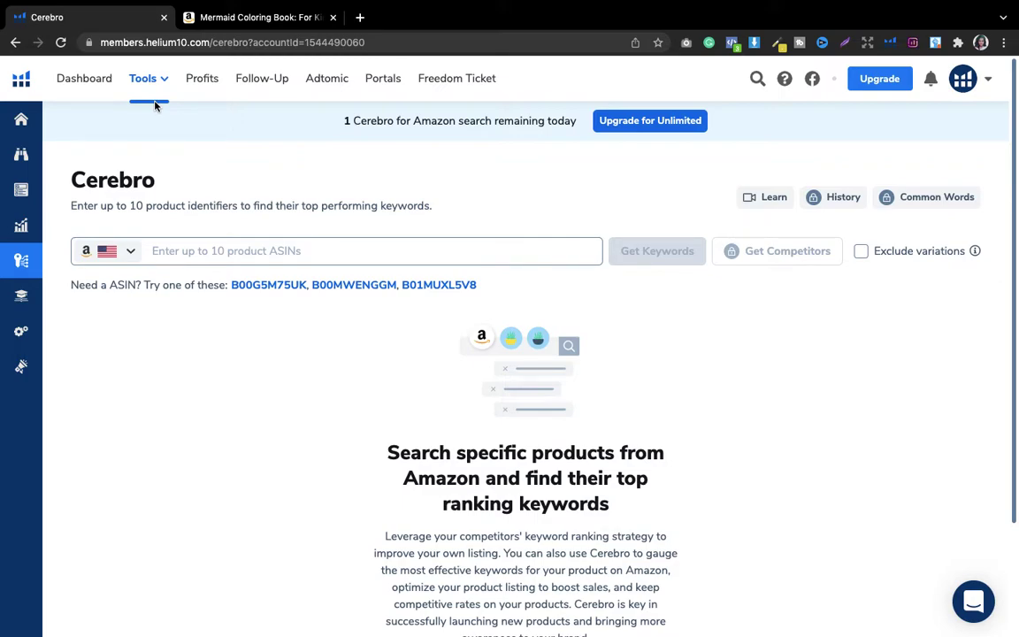
{"action": "mouse_move", "coordinate": [19, 265]}
{"action": "mouse_move", "coordinate": [27, 242]}
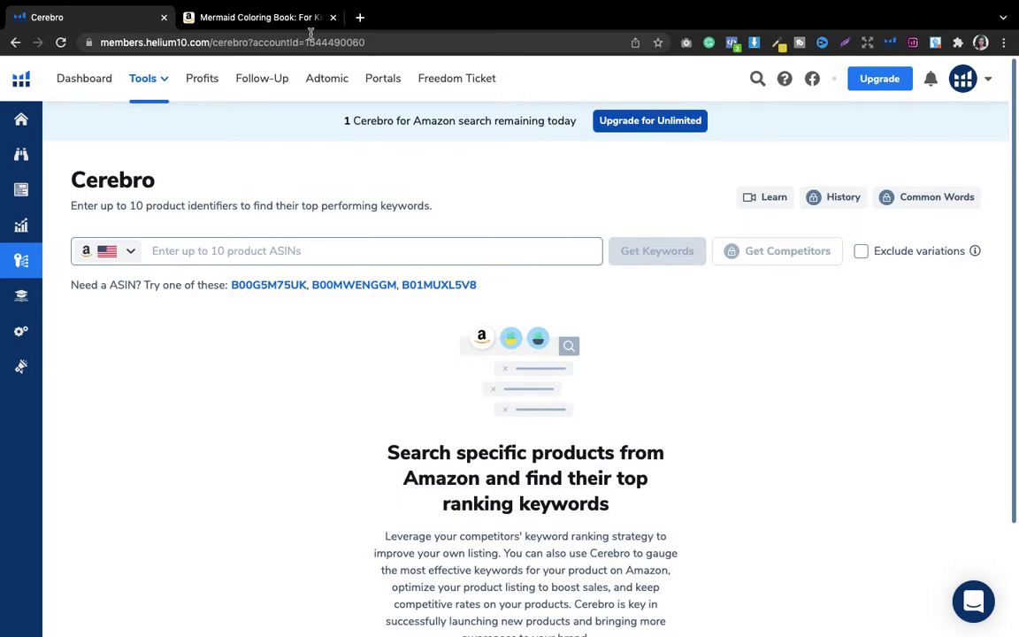
{"action": "left_click", "coordinate": [265, 18]}
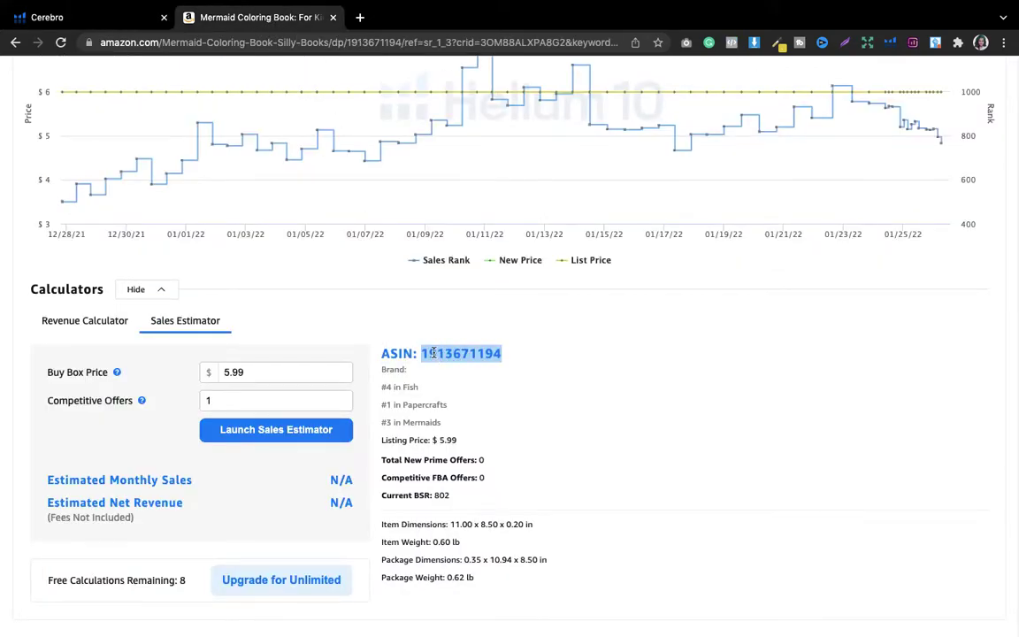
{"action": "left_click", "coordinate": [59, 24]}
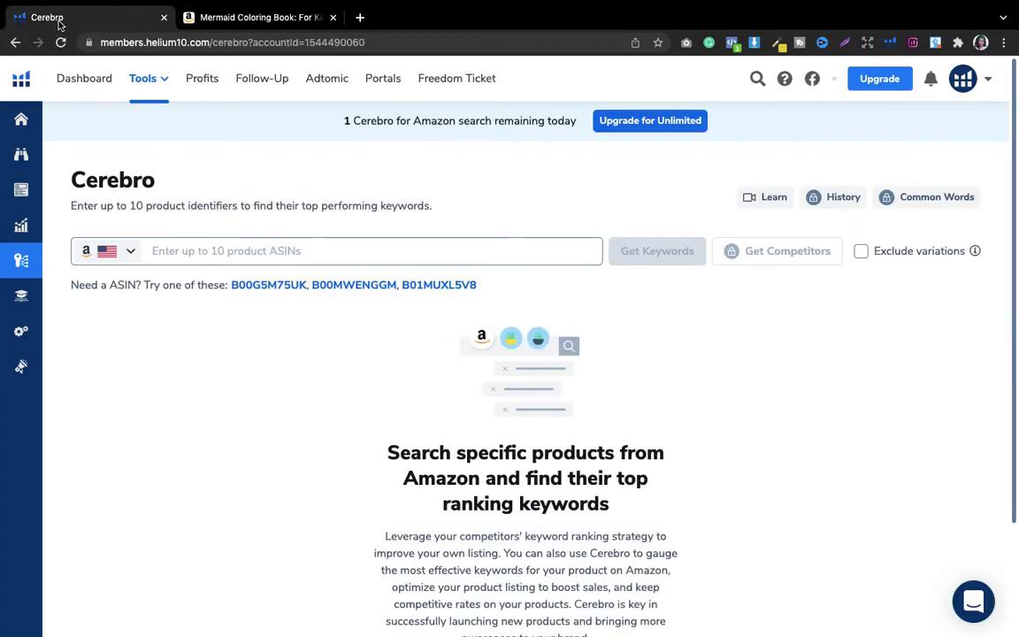
{"action": "left_click", "coordinate": [245, 24]}
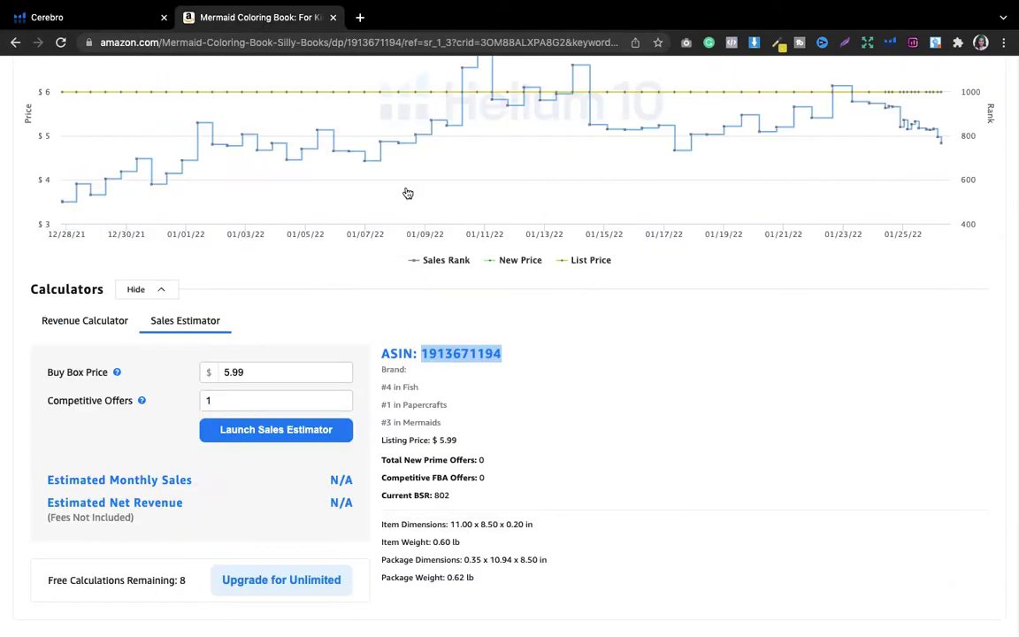
{"action": "left_click", "coordinate": [99, 19]}
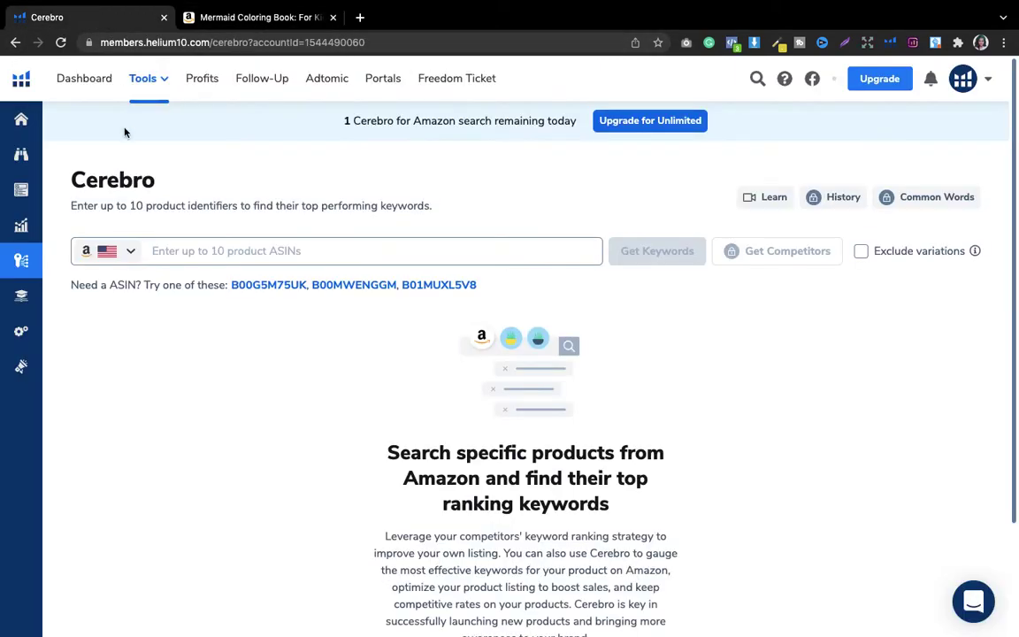
{"action": "left_click", "coordinate": [264, 254]}
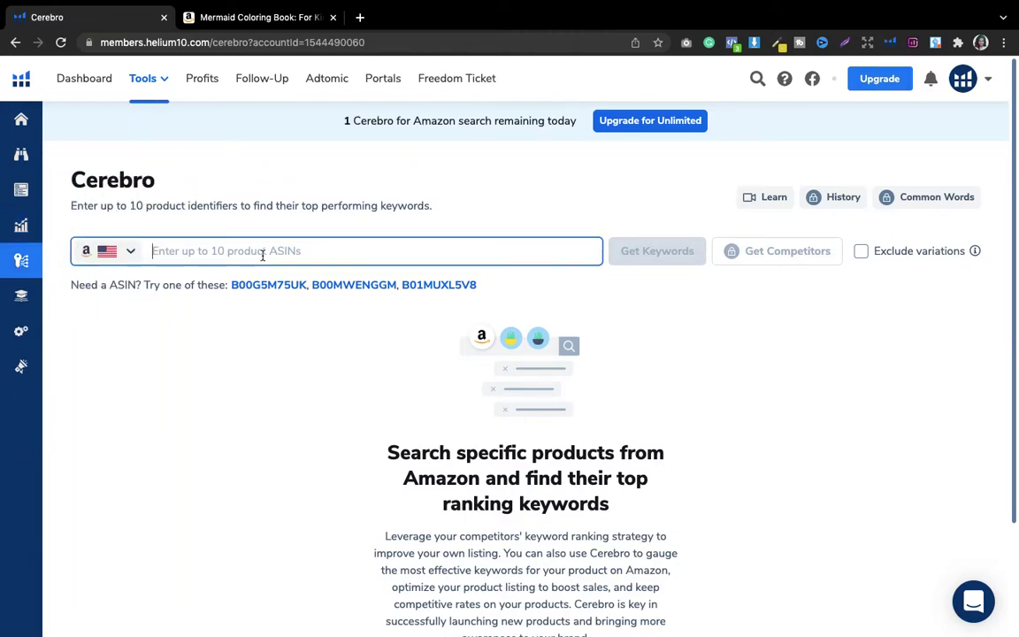
{"action": "key", "text": "ctrl+v"}
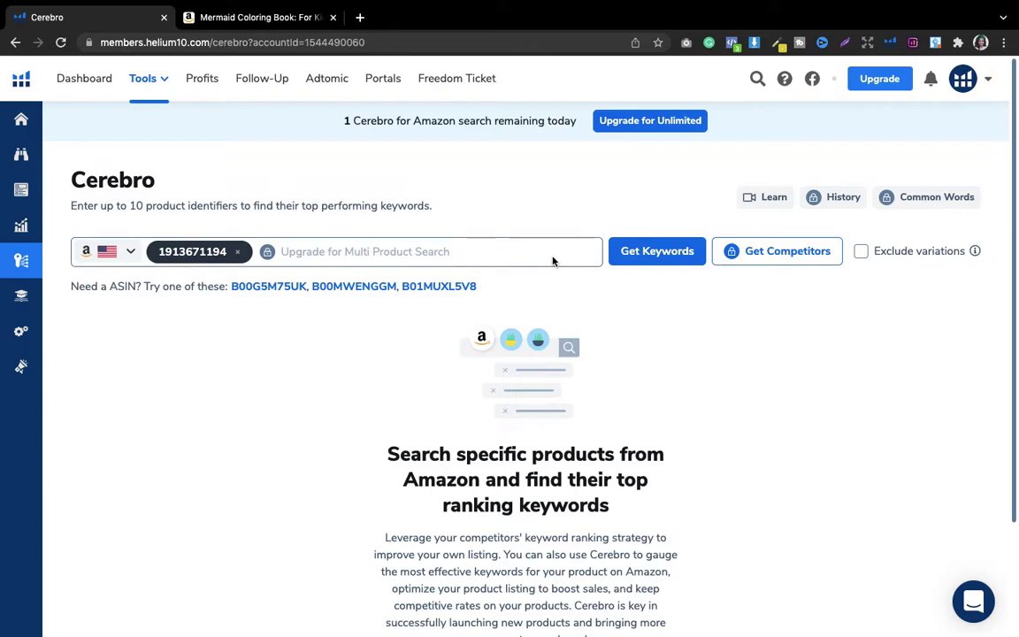
{"action": "left_click", "coordinate": [654, 253]}
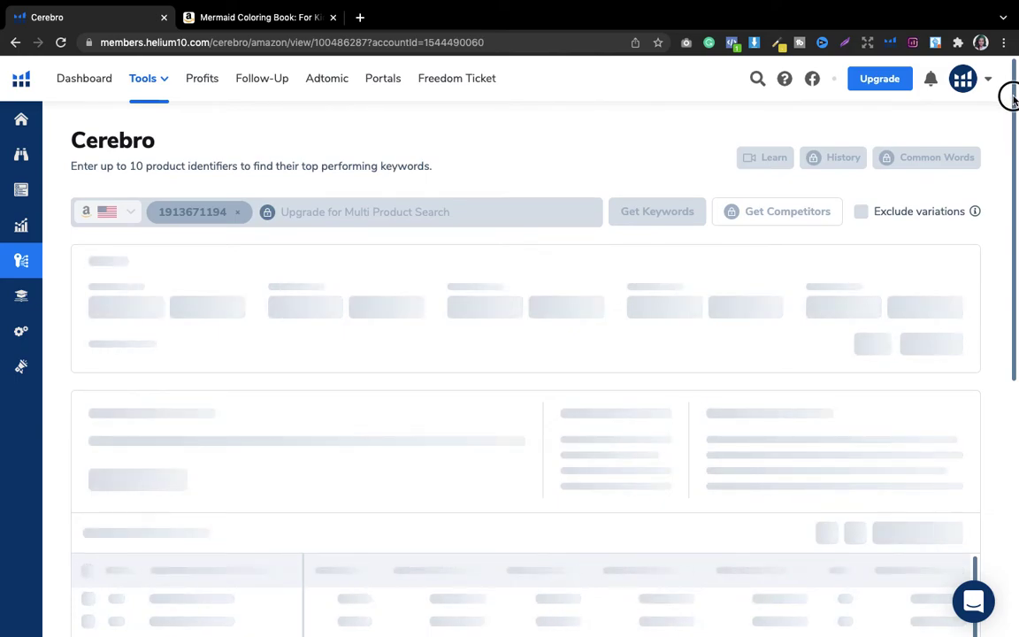
Examine the book's keyword distribution, the columns of the keyword table including Competing Products, and the available filters such as Organic Rank
{"action": "left_click_drag", "start_coordinate": [1011, 103], "coordinate": [1011, 177]}
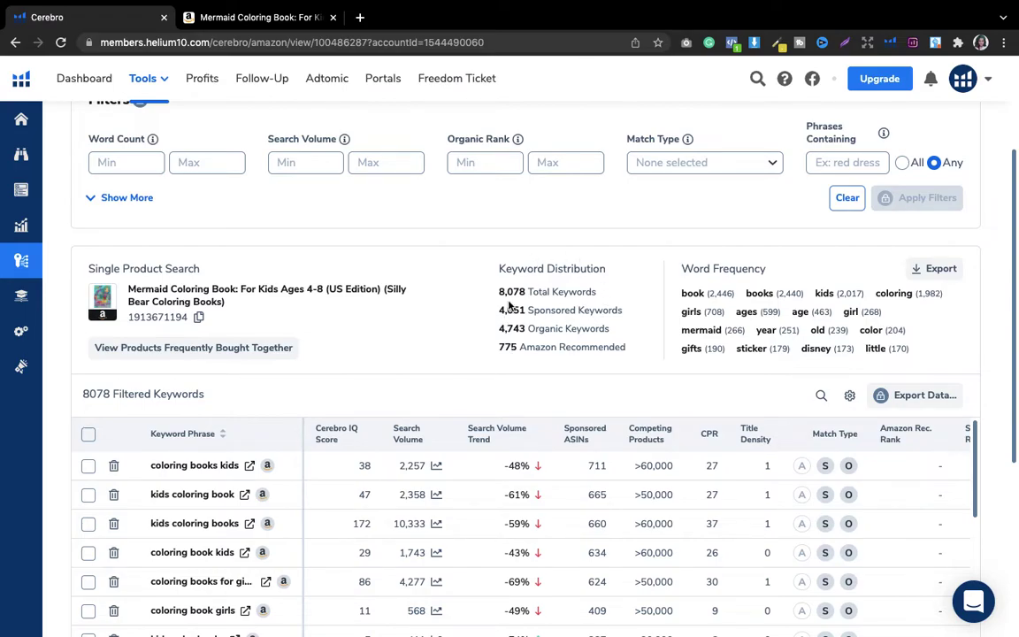
{"action": "left_click_drag", "start_coordinate": [1015, 280], "coordinate": [1009, 384]}
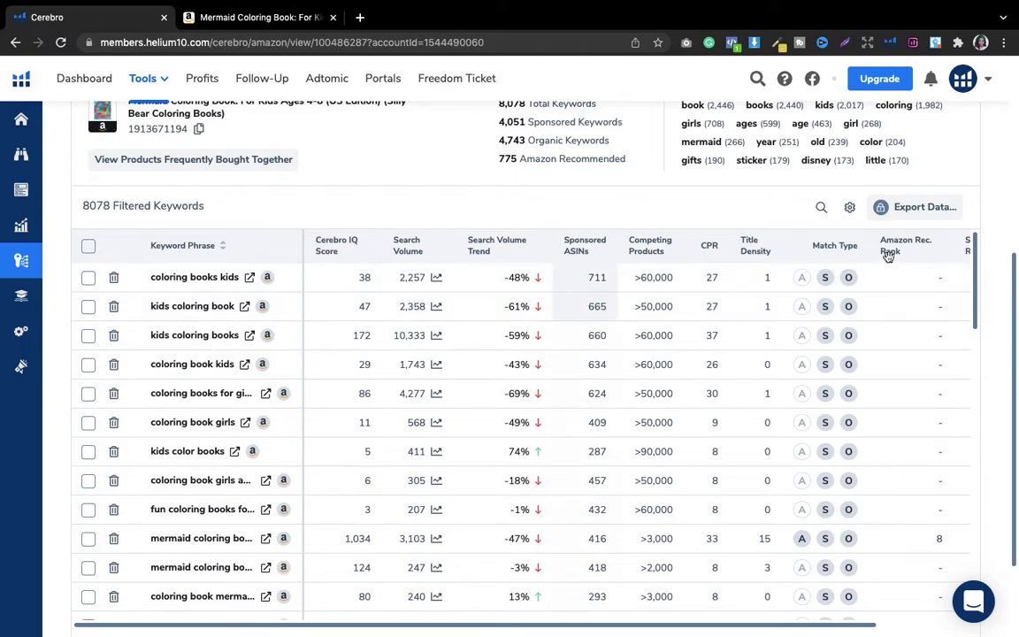
{"action": "mouse_move", "coordinate": [660, 627]}
{"action": "left_mouse_down"}
{"action": "mouse_move", "coordinate": [778, 622]}
{"action": "mouse_move", "coordinate": [651, 620]}
{"action": "left_mouse_up"}
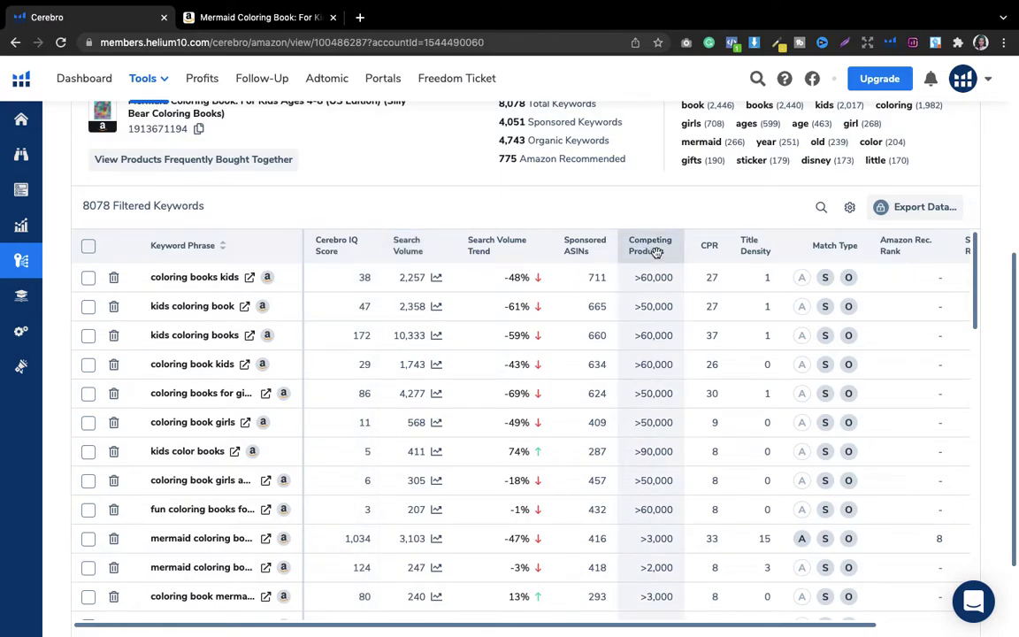
{"action": "mouse_move", "coordinate": [656, 252]}
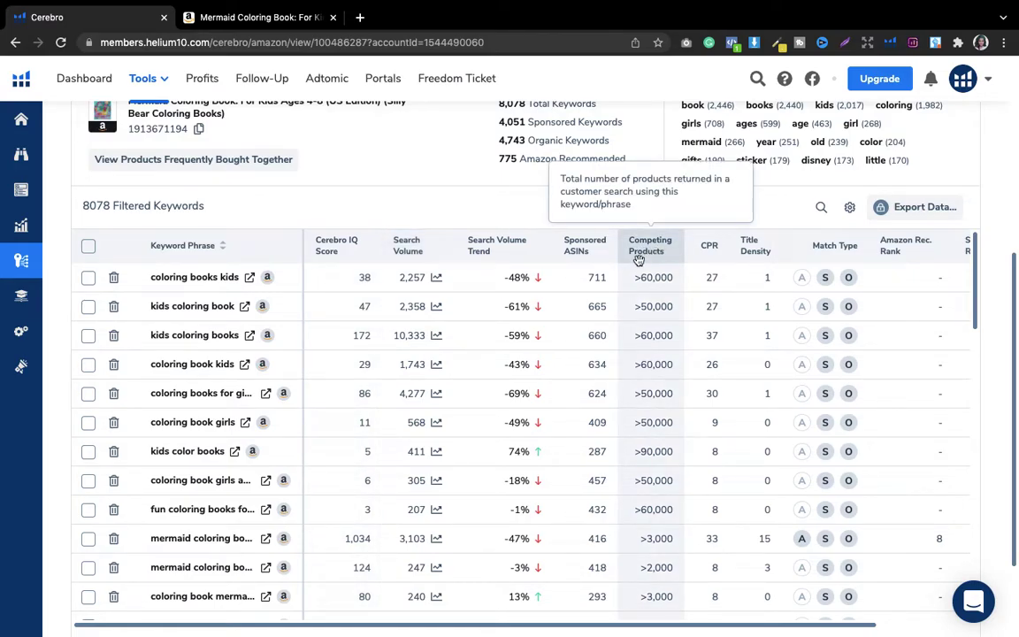
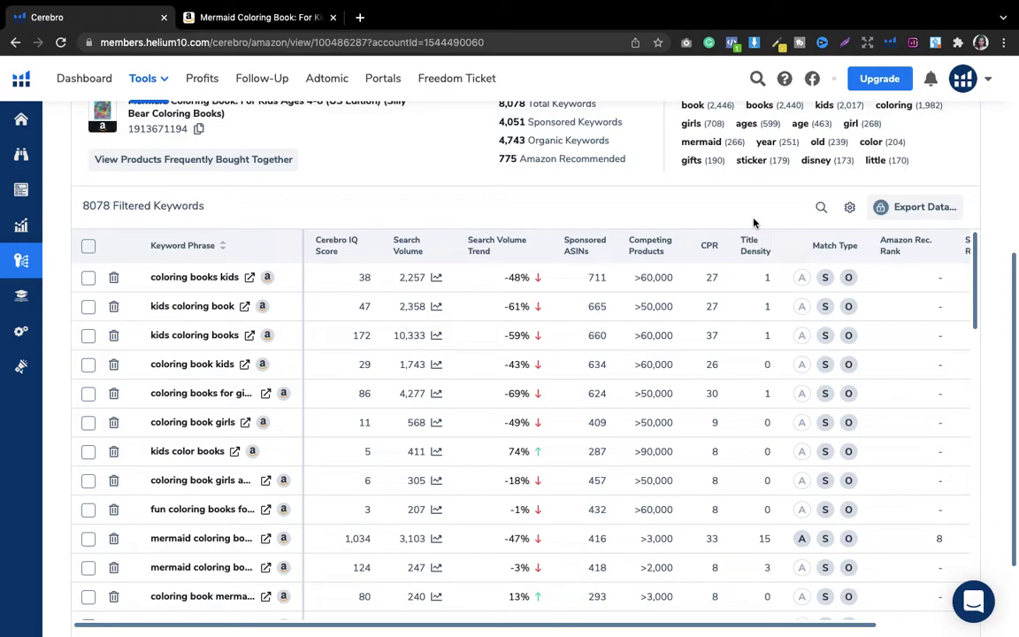
{"action": "left_click_drag", "start_coordinate": [1009, 303], "coordinate": [997, 160]}
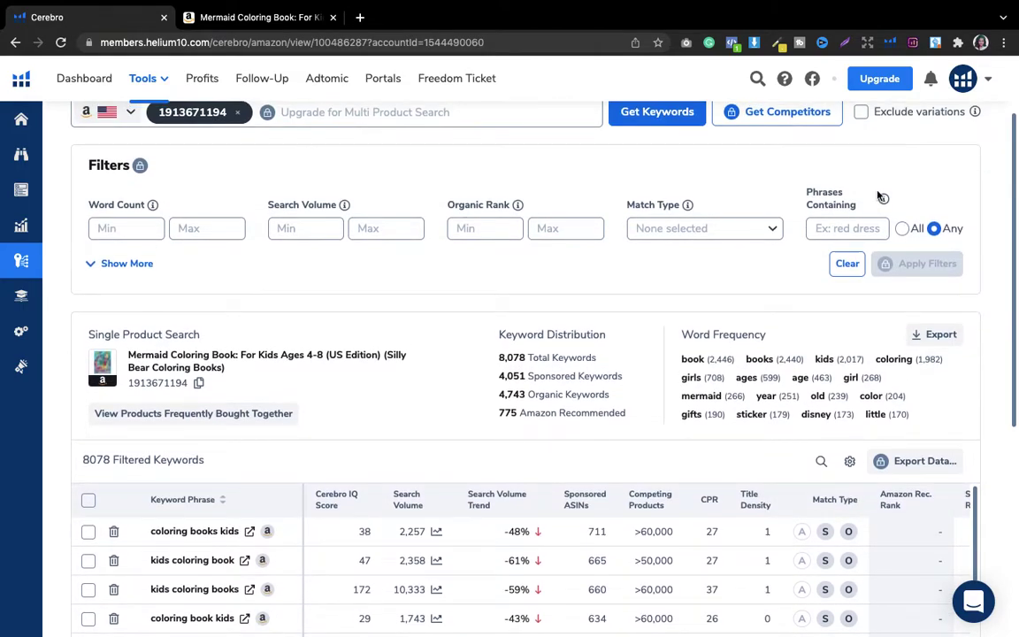
{"action": "left_click", "coordinate": [474, 227]}
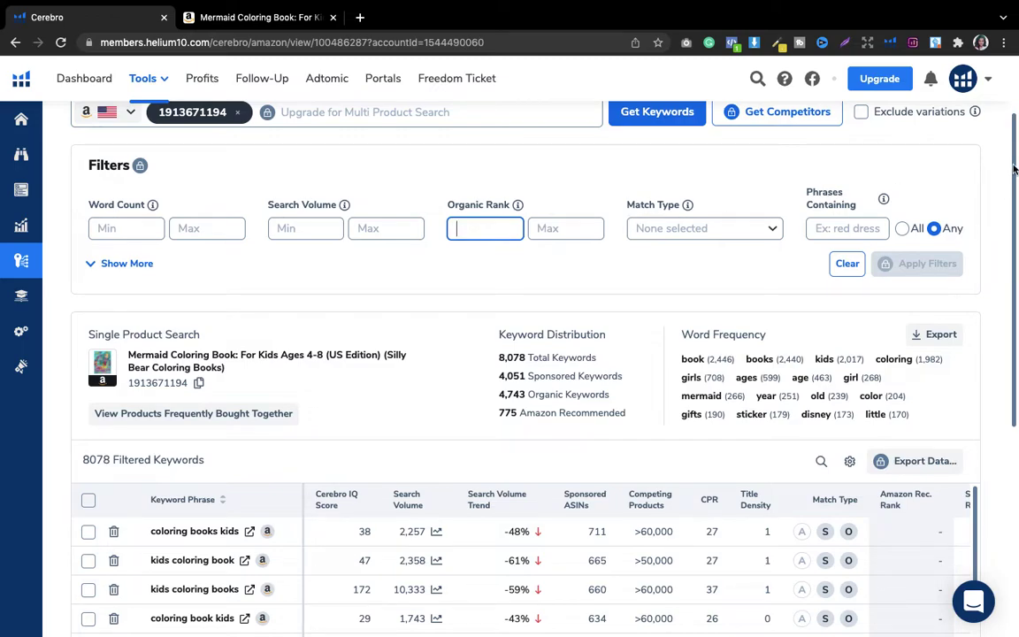
Look through the first page of keyword phrases for search volume, competing products and title density, highlighting the phrase "voloring books"
{"action": "left_click_drag", "start_coordinate": [1014, 168], "coordinate": [1014, 372]}
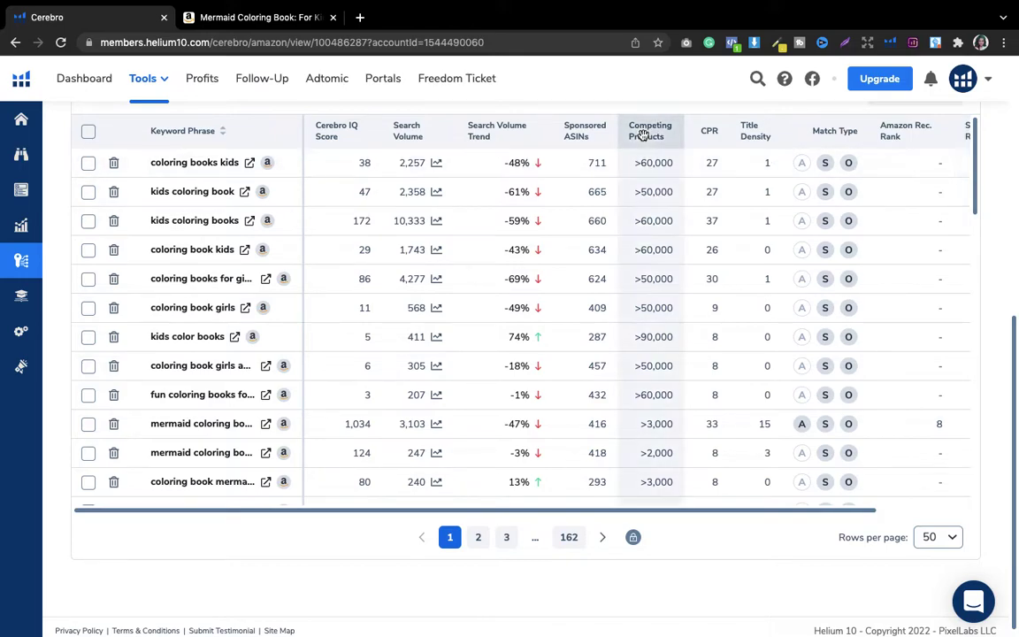
{"action": "mouse_move", "coordinate": [644, 137]}
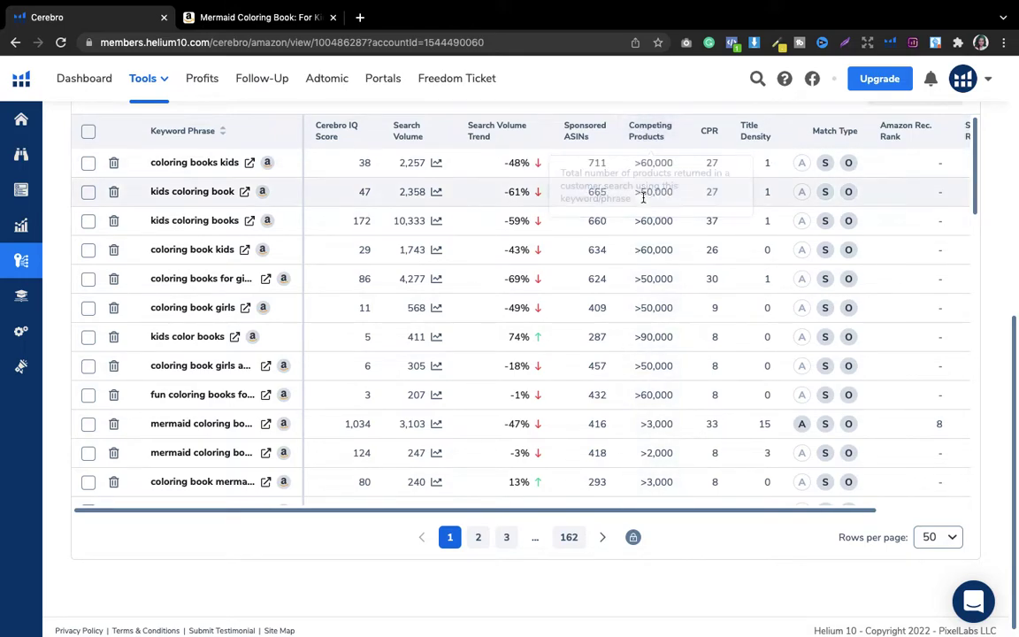
{"action": "left_click_drag", "start_coordinate": [975, 134], "coordinate": [973, 205]}
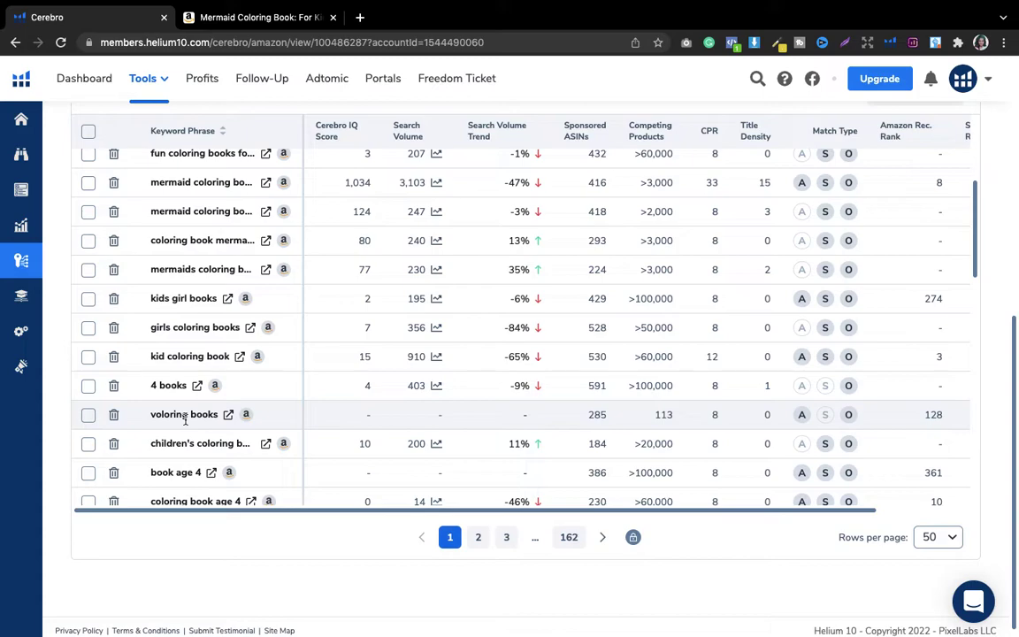
{"action": "left_click_drag", "start_coordinate": [150, 414], "coordinate": [221, 414]}
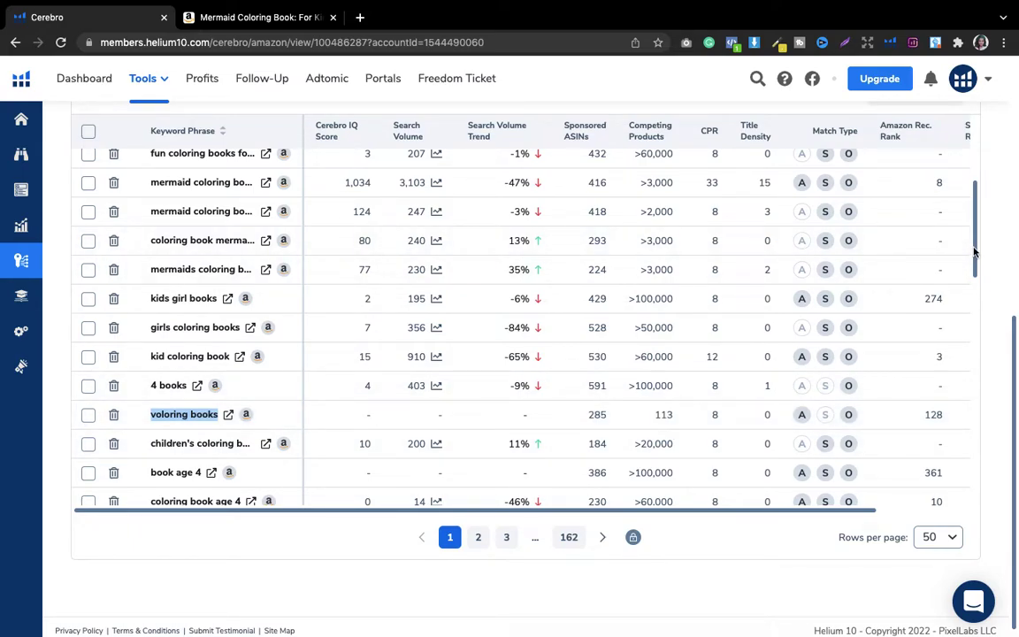
{"action": "left_click_drag", "start_coordinate": [974, 252], "coordinate": [974, 302]}
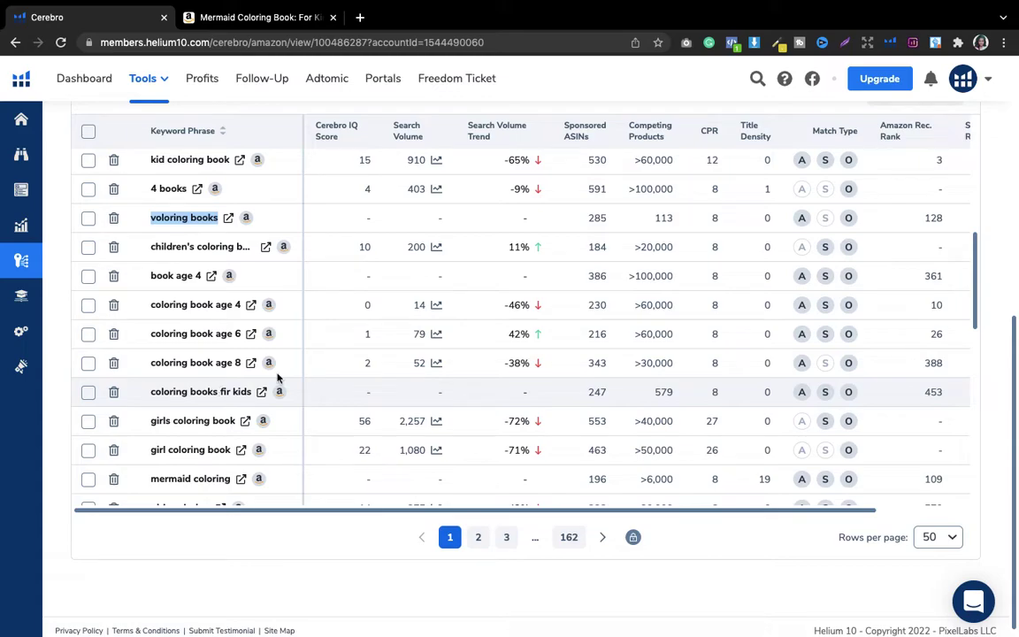
{"action": "left_click_drag", "start_coordinate": [974, 304], "coordinate": [976, 430]}
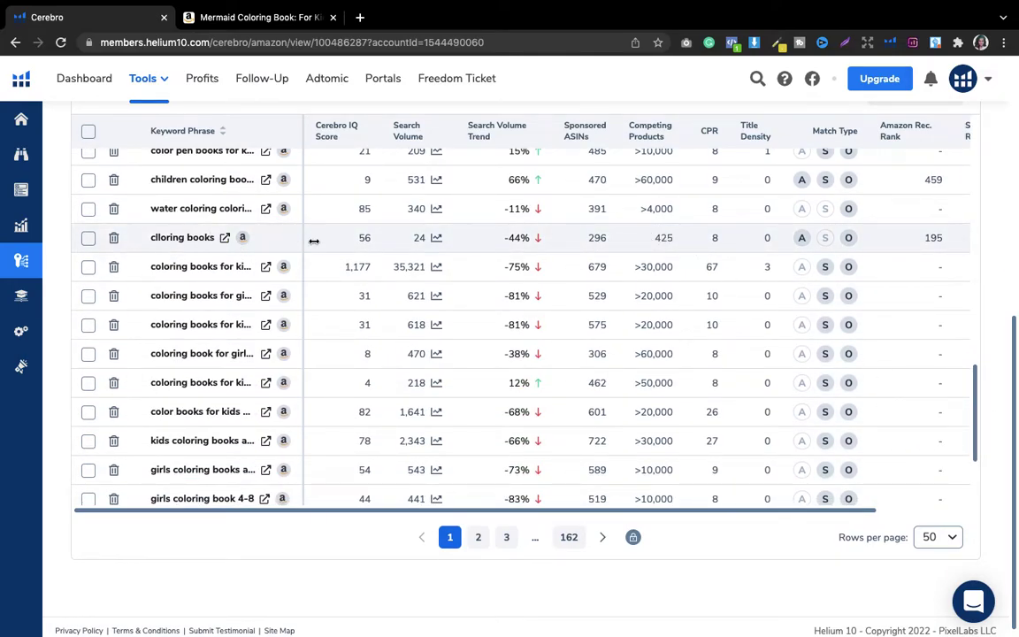
{"action": "left_click_drag", "start_coordinate": [973, 382], "coordinate": [973, 448]}
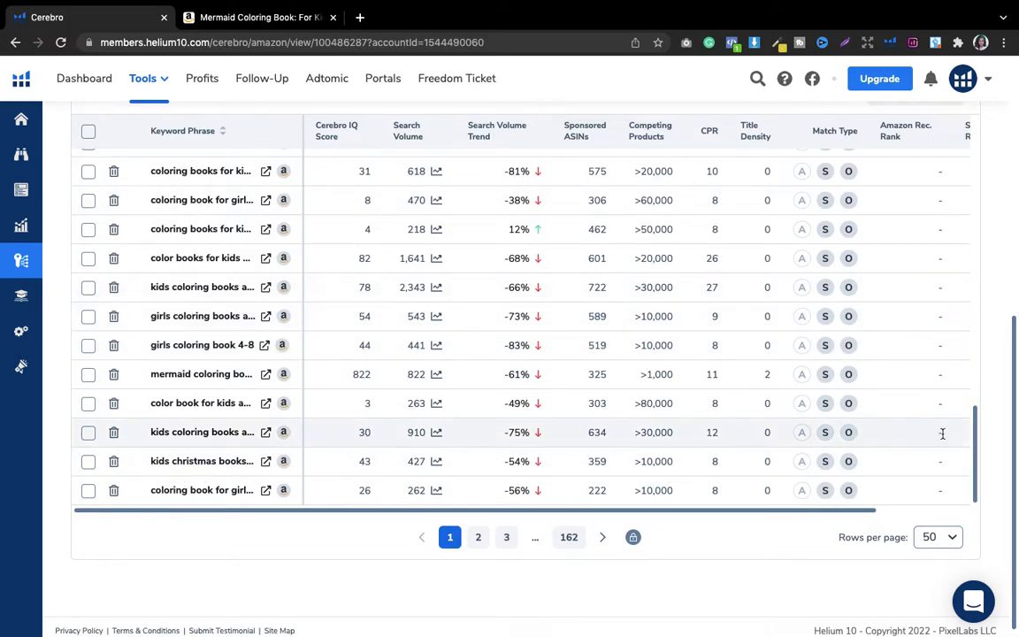
{"action": "left_click_drag", "start_coordinate": [974, 440], "coordinate": [951, 171]}
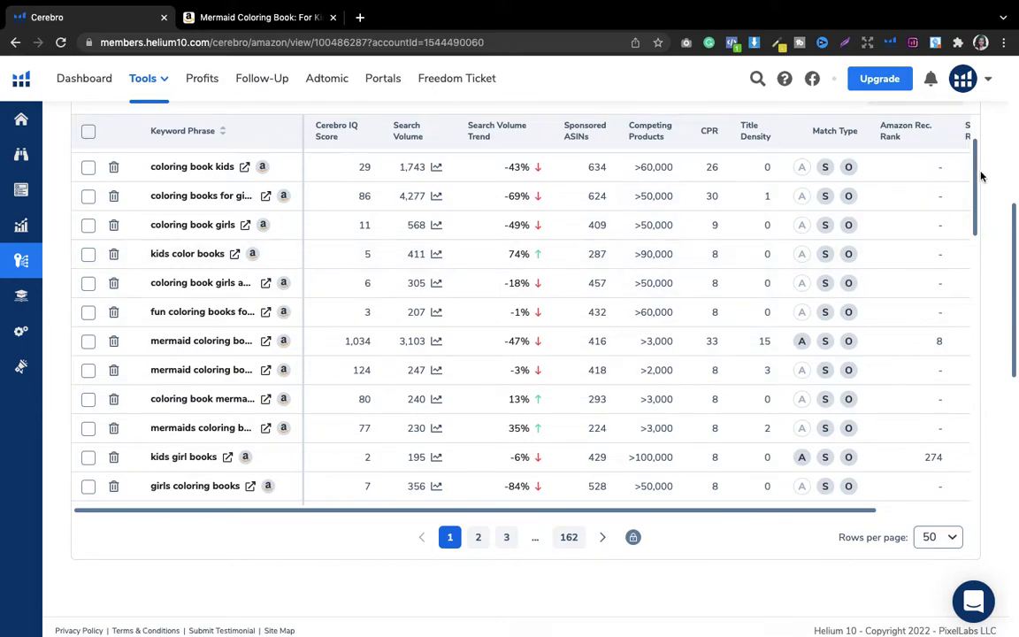
{"action": "left_click_drag", "start_coordinate": [976, 179], "coordinate": [982, 461]}
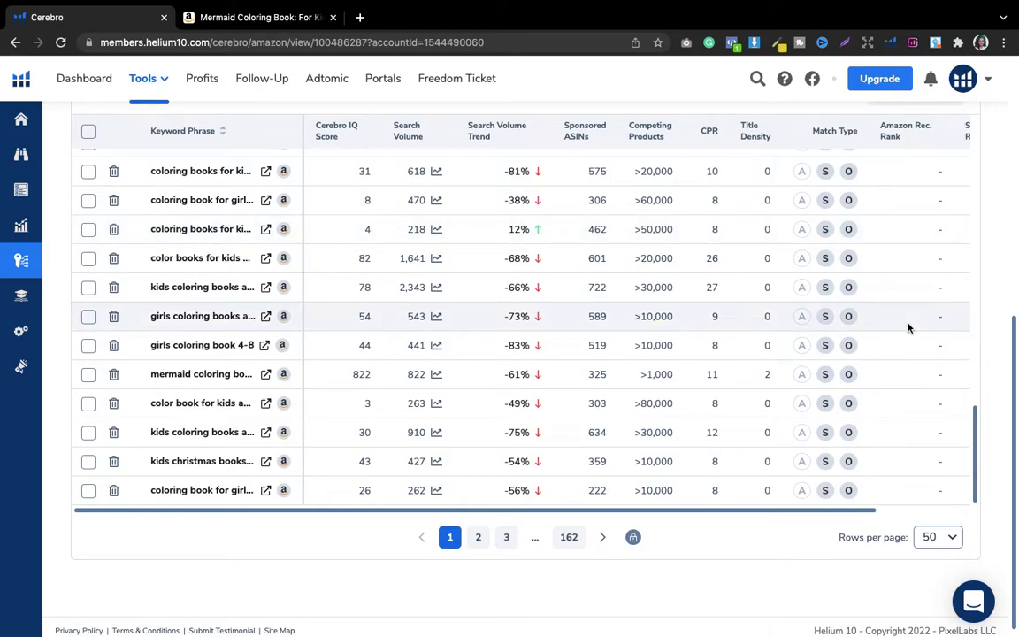
{"action": "left_click_drag", "start_coordinate": [974, 437], "coordinate": [960, 341]}
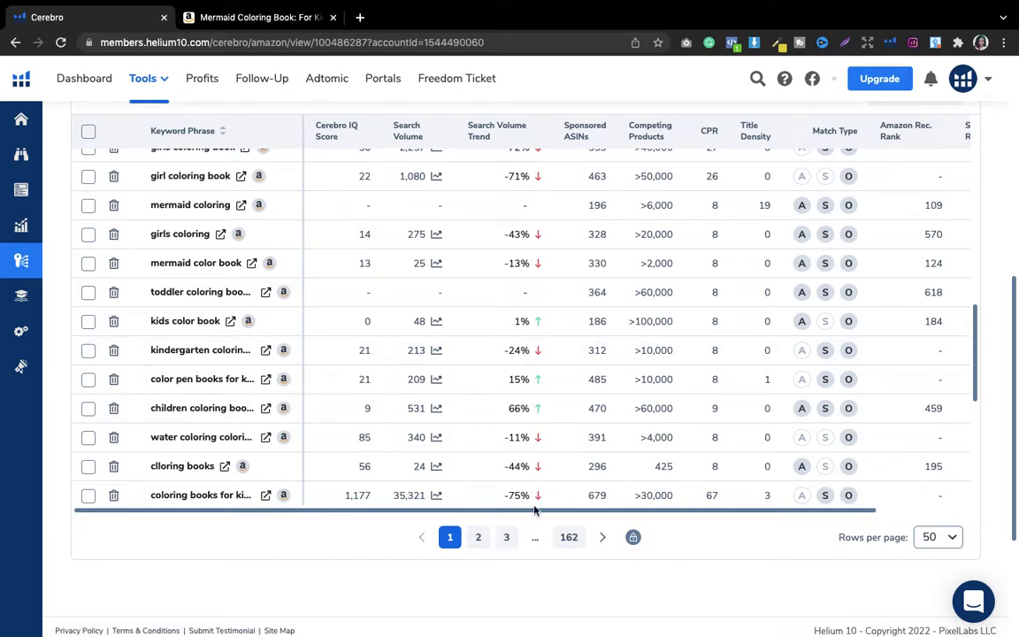
{"action": "left_click_drag", "start_coordinate": [977, 345], "coordinate": [978, 134]}
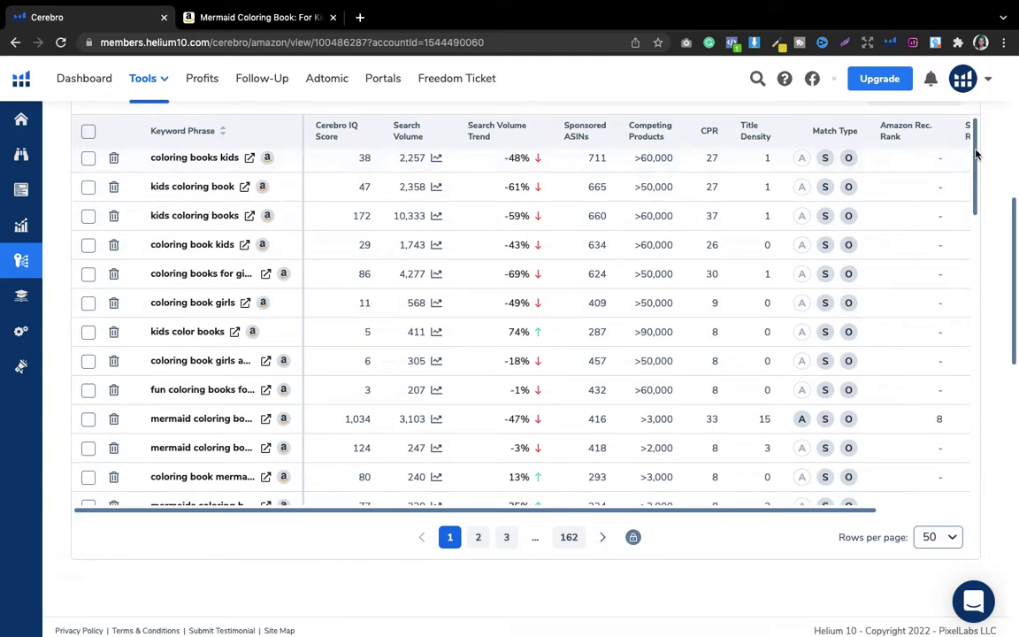
{"action": "left_click_drag", "start_coordinate": [974, 154], "coordinate": [973, 182]}
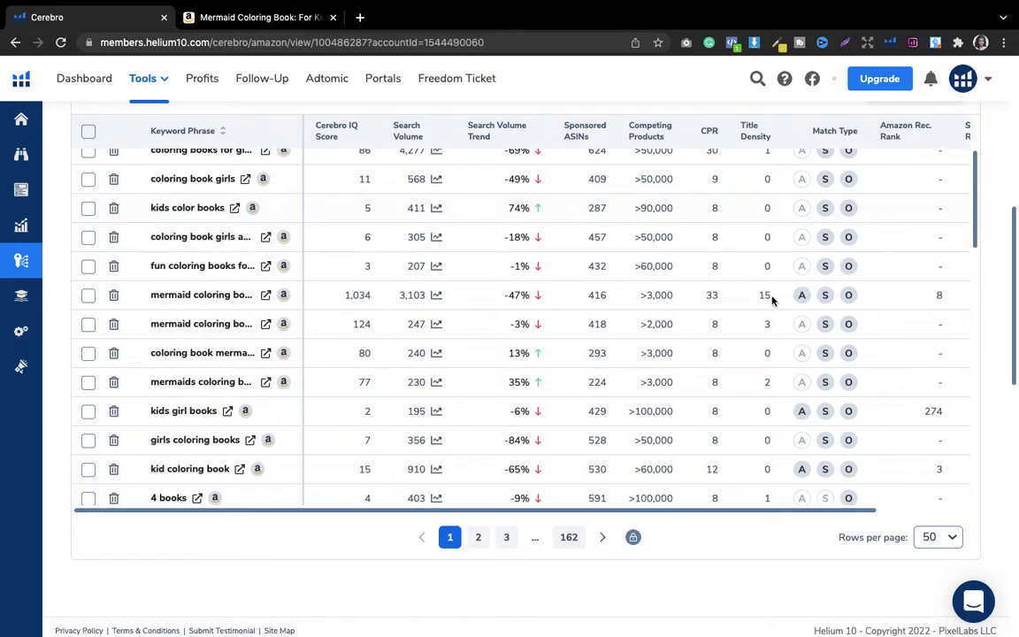
Review the remaining keyword phrases for the mermaid coloring book along with the filters, keyword distribution and word frequency
{"action": "left_click_drag", "start_coordinate": [977, 212], "coordinate": [978, 273]}
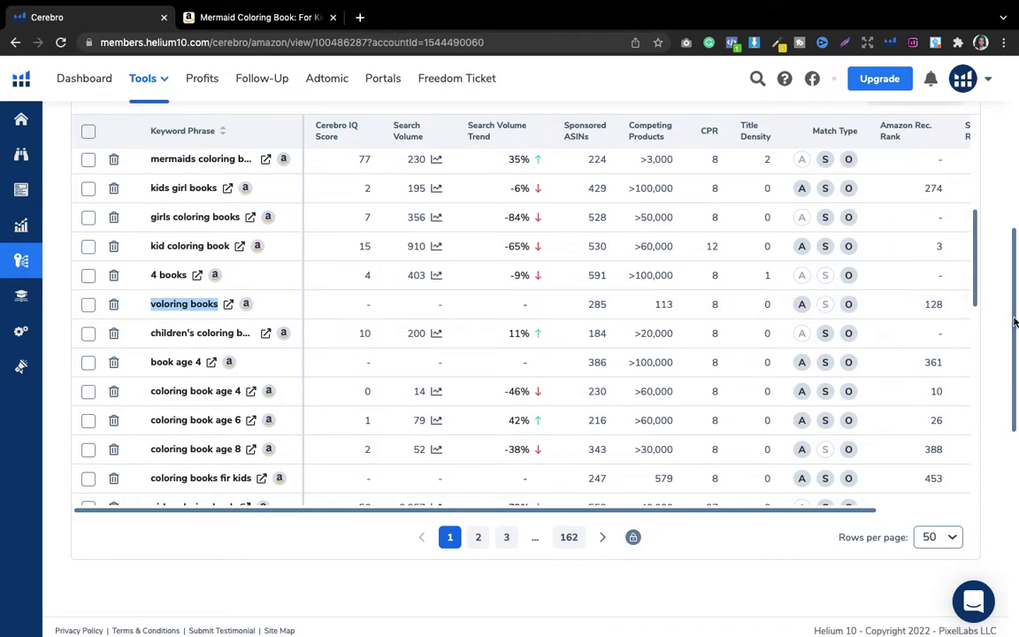
{"action": "left_click_drag", "start_coordinate": [1014, 314], "coordinate": [1009, 124]}
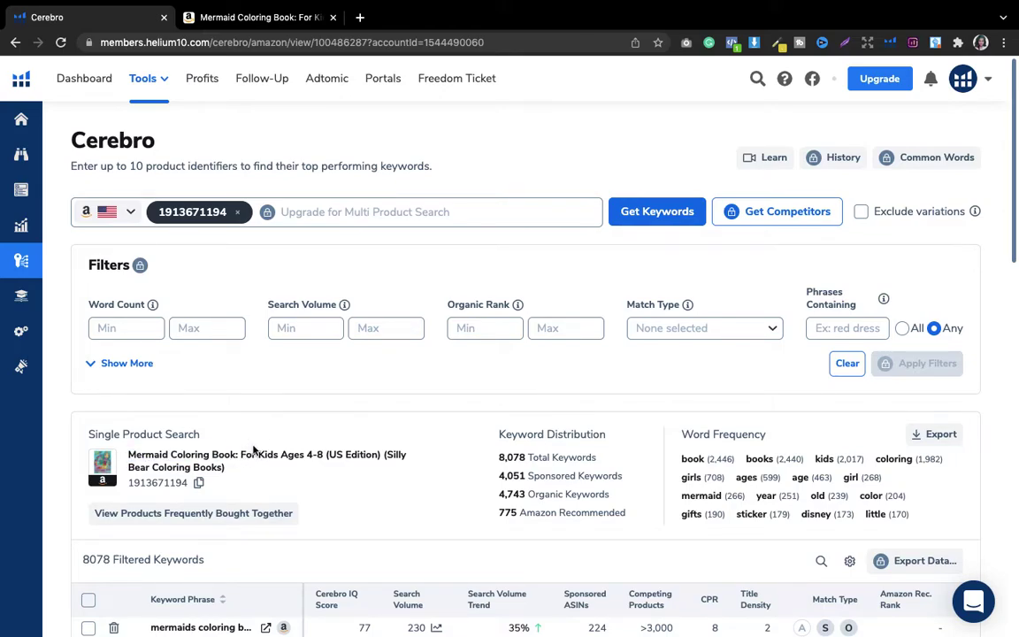
{"action": "left_click_drag", "start_coordinate": [1014, 215], "coordinate": [1011, 443]}
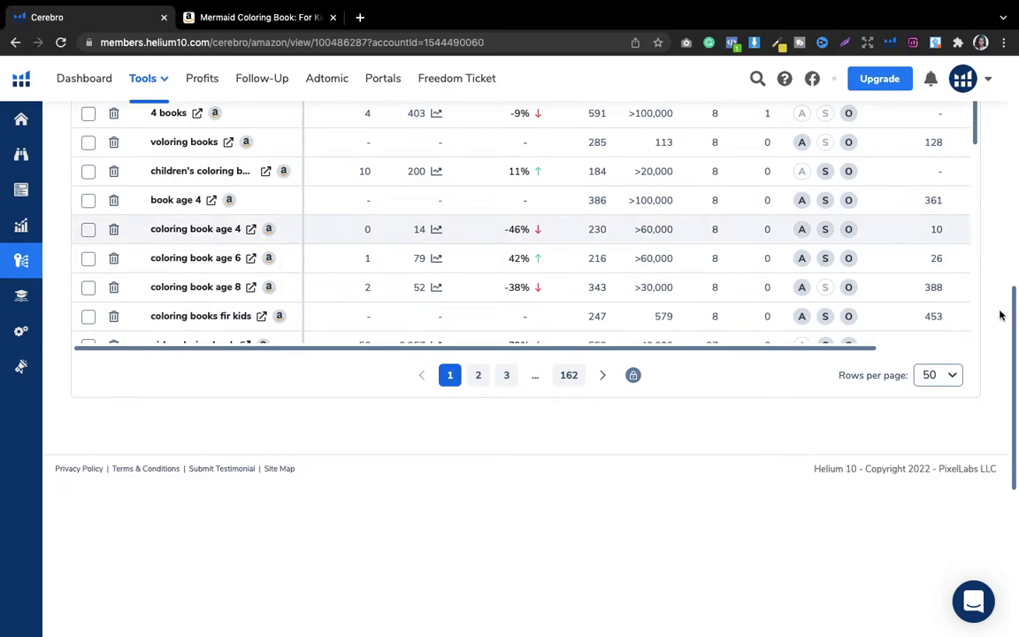
{"action": "left_click_drag", "start_coordinate": [1014, 326], "coordinate": [998, 69]}
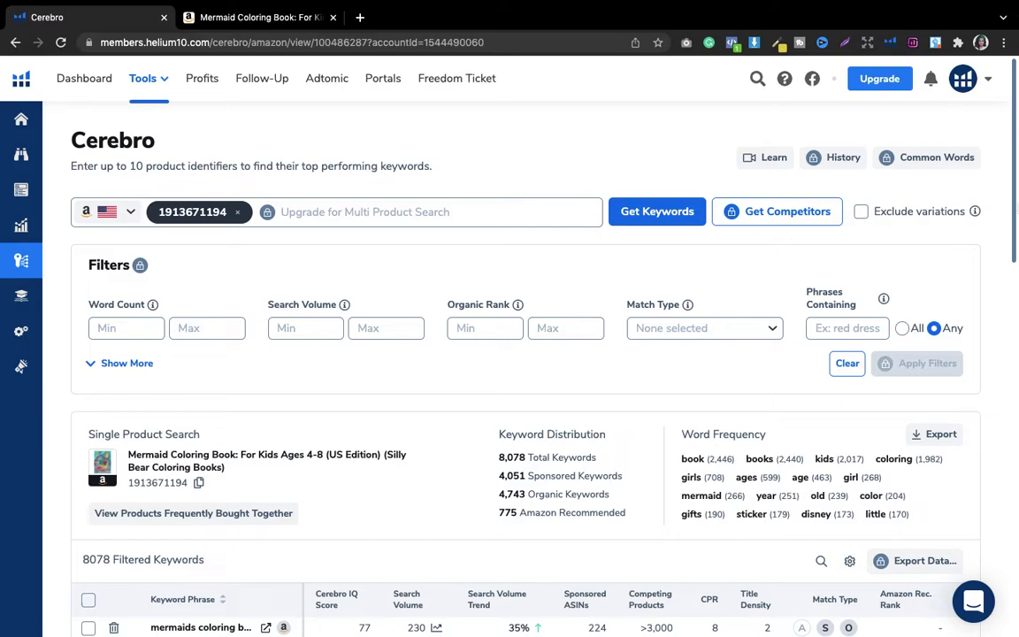
{"action": "left_click_drag", "start_coordinate": [1015, 206], "coordinate": [1003, 306]}
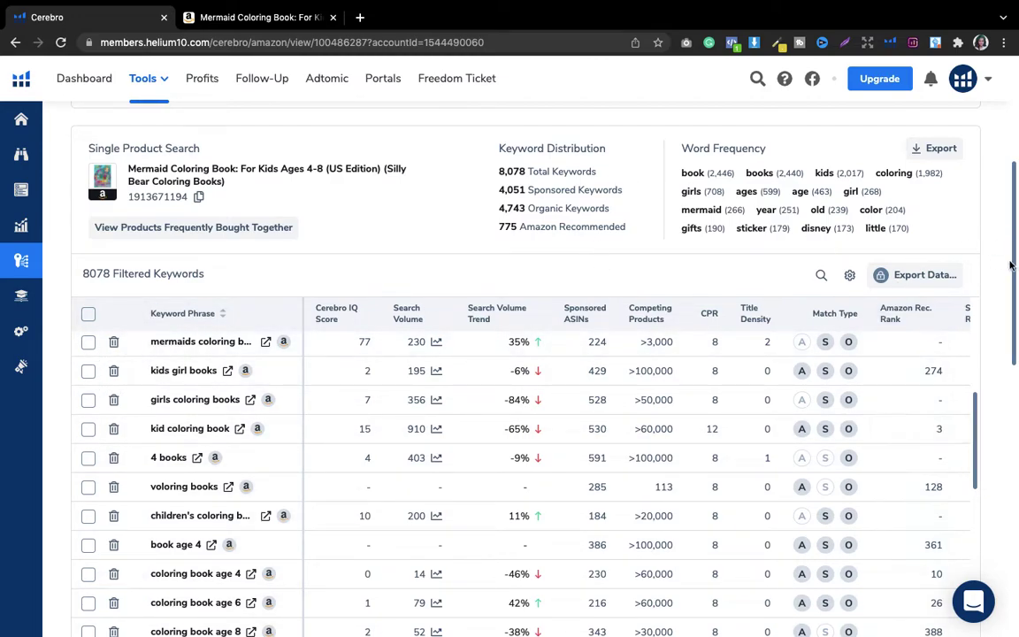
{"action": "left_click_drag", "start_coordinate": [1012, 257], "coordinate": [1006, 180]}
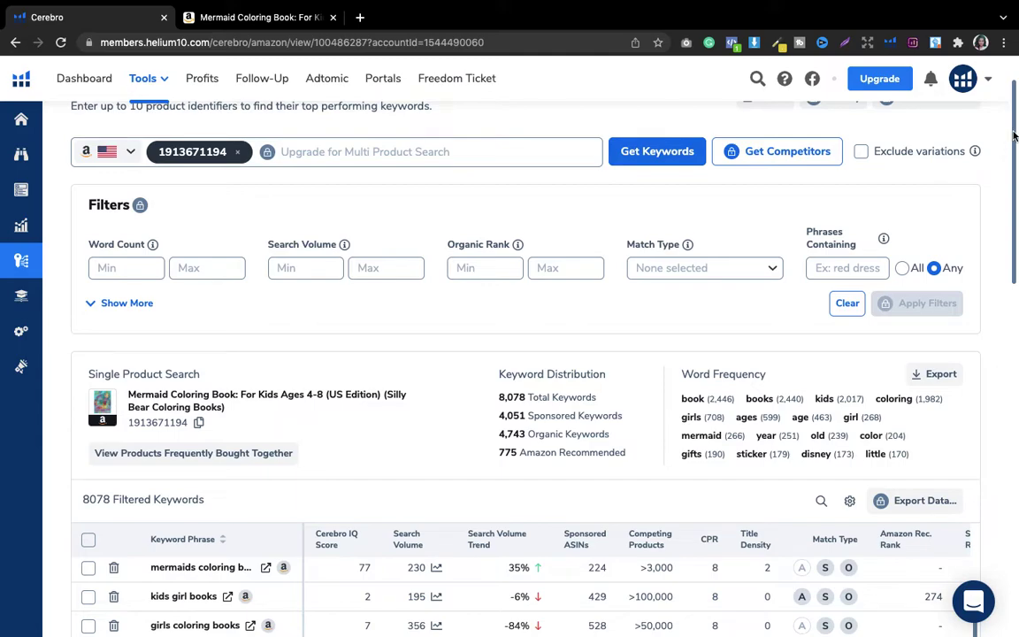
{"action": "scroll", "coordinate": [906, 119], "scroll_direction": "up", "scroll_amount": 2}
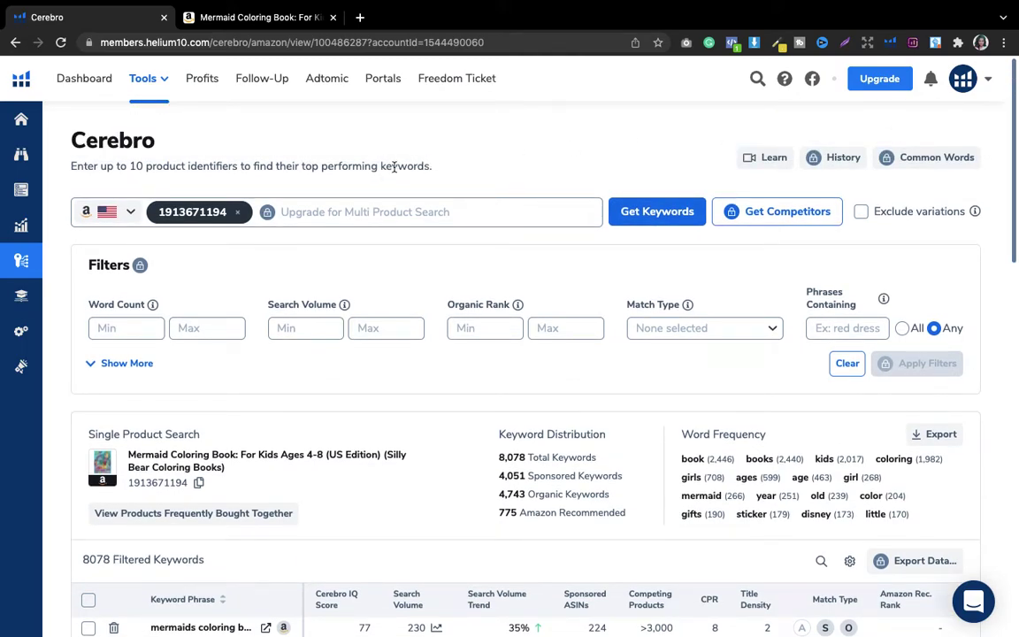
Open Helium 10's Magnet keyword research tool in a new browser tab and switch to it
{"action": "mouse_move", "coordinate": [22, 327]}
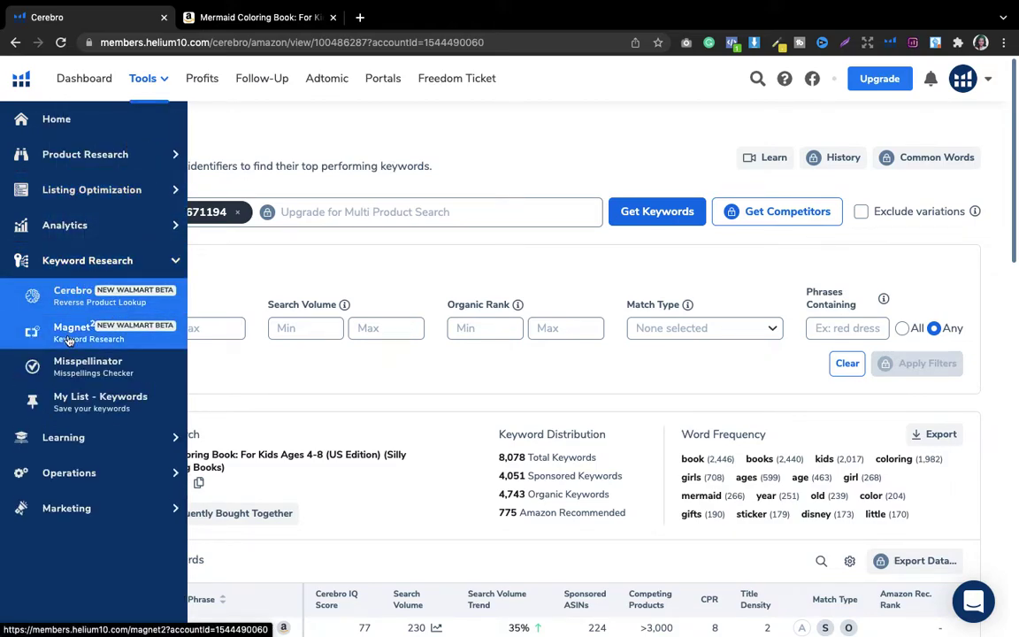
{"action": "right_click", "coordinate": [69, 341]}
{"action": "left_click", "coordinate": [79, 345]}
{"action": "left_click", "coordinate": [260, 19]}
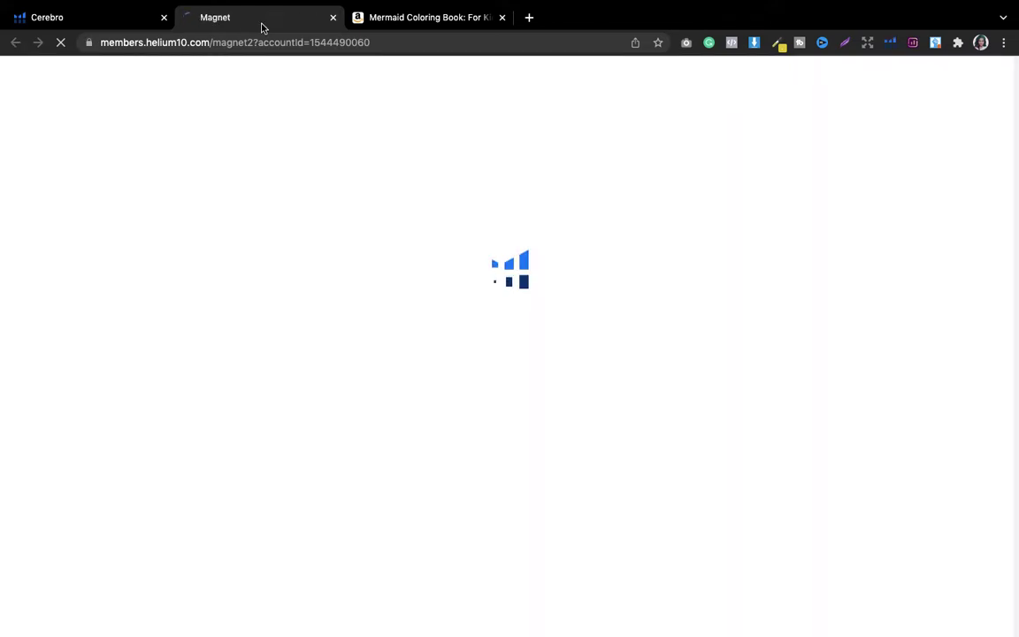
Return to Amazon's children coloring book search results and copy "Dinosaur Coloring Book for Kids" from the dinosaur book's title
{"action": "left_click", "coordinate": [407, 18]}
{"action": "scroll", "coordinate": [677, 270], "scroll_direction": "up", "scroll_amount": 10}
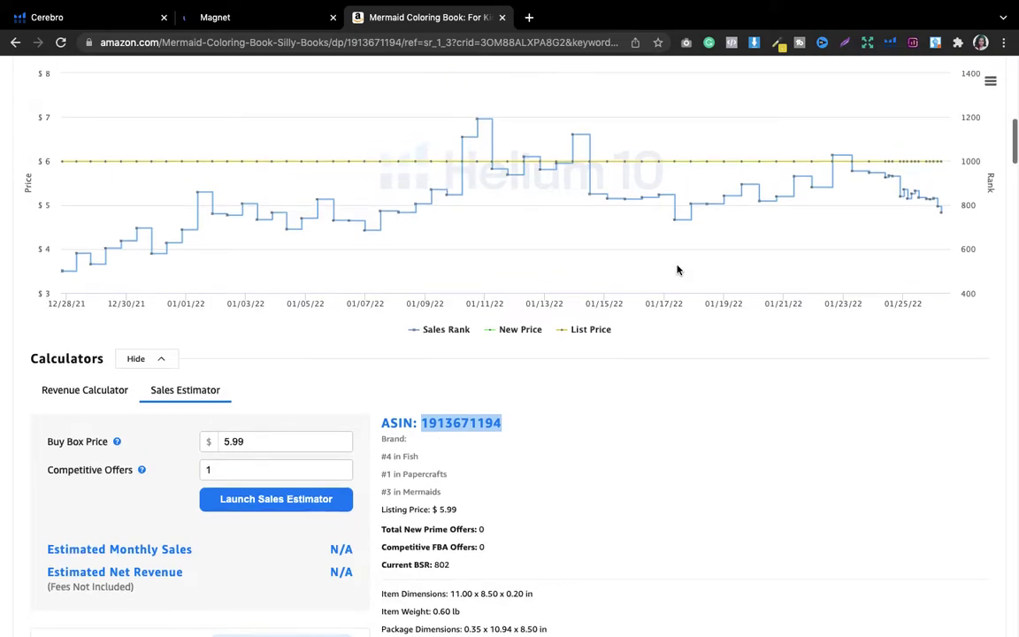
{"action": "scroll", "coordinate": [676, 270], "scroll_direction": "up", "scroll_amount": 5}
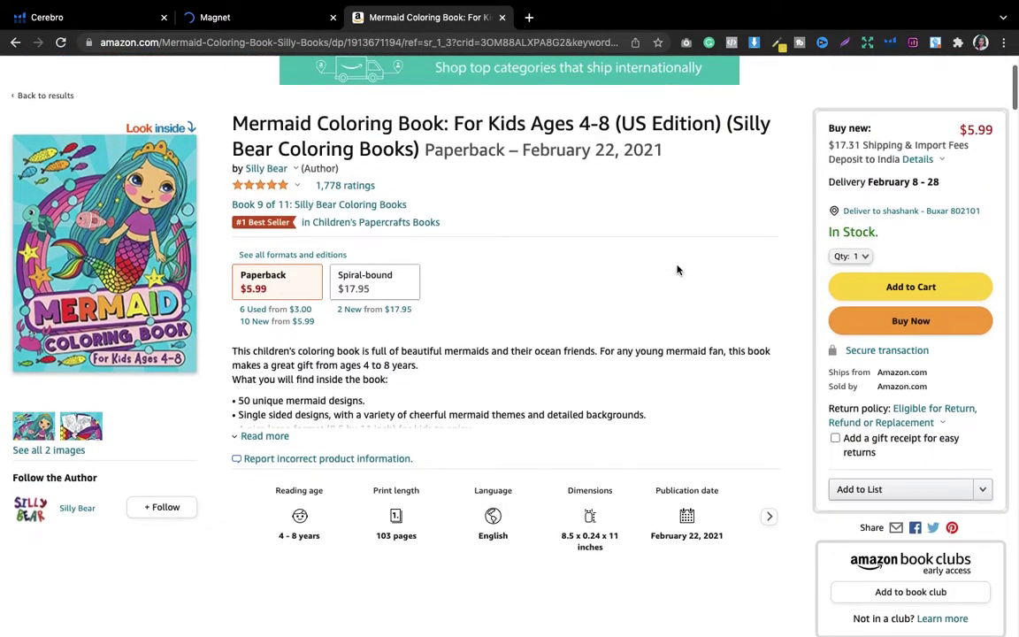
{"action": "left_click", "coordinate": [13, 41]}
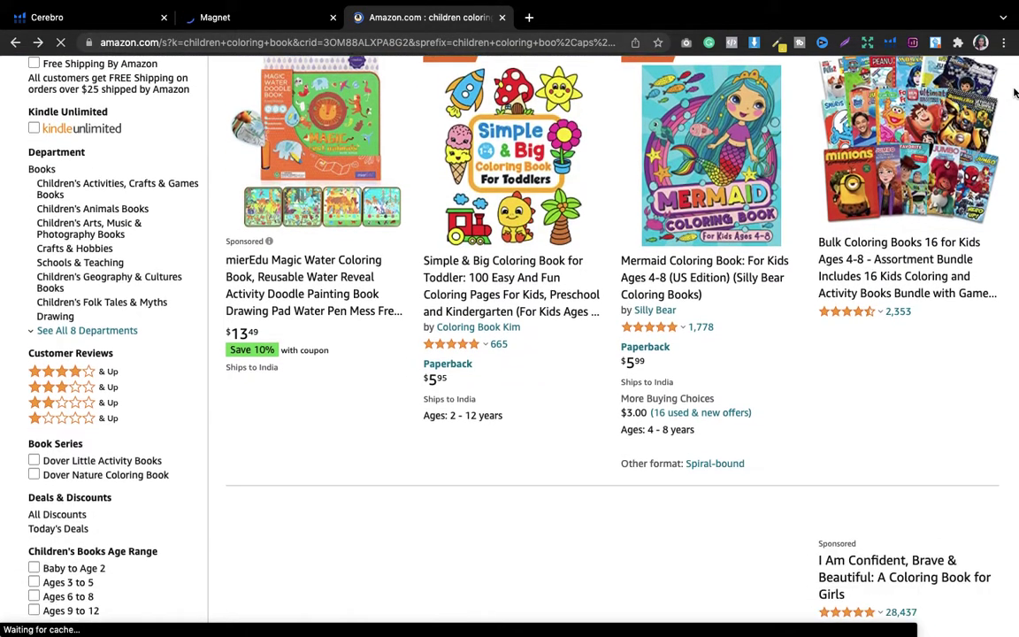
{"action": "scroll", "coordinate": [1014, 93], "scroll_direction": "down", "scroll_amount": 5}
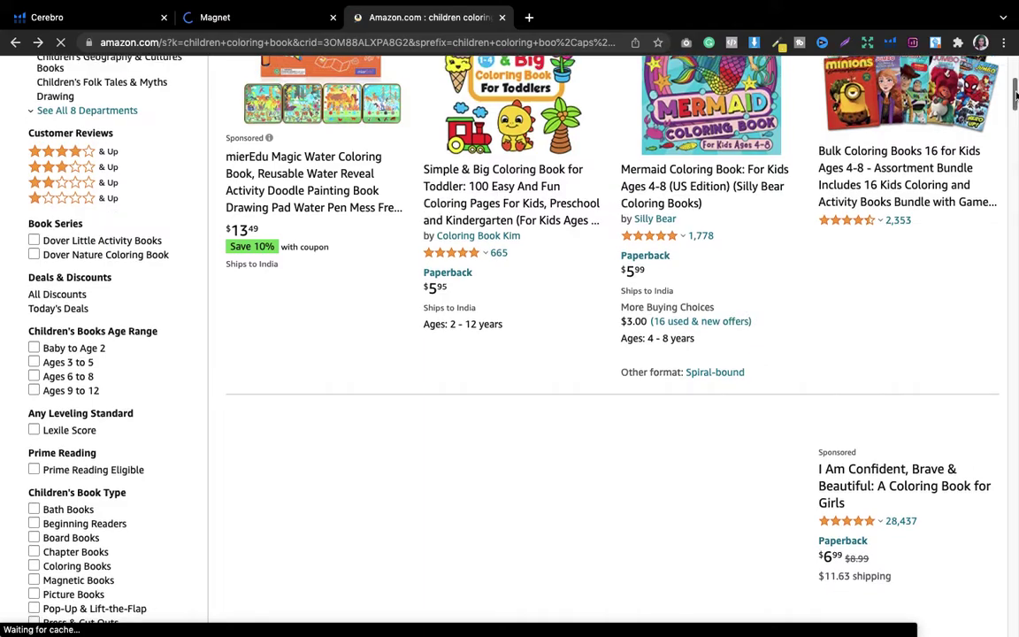
{"action": "left_click_drag", "start_coordinate": [1015, 105], "coordinate": [1015, 131]}
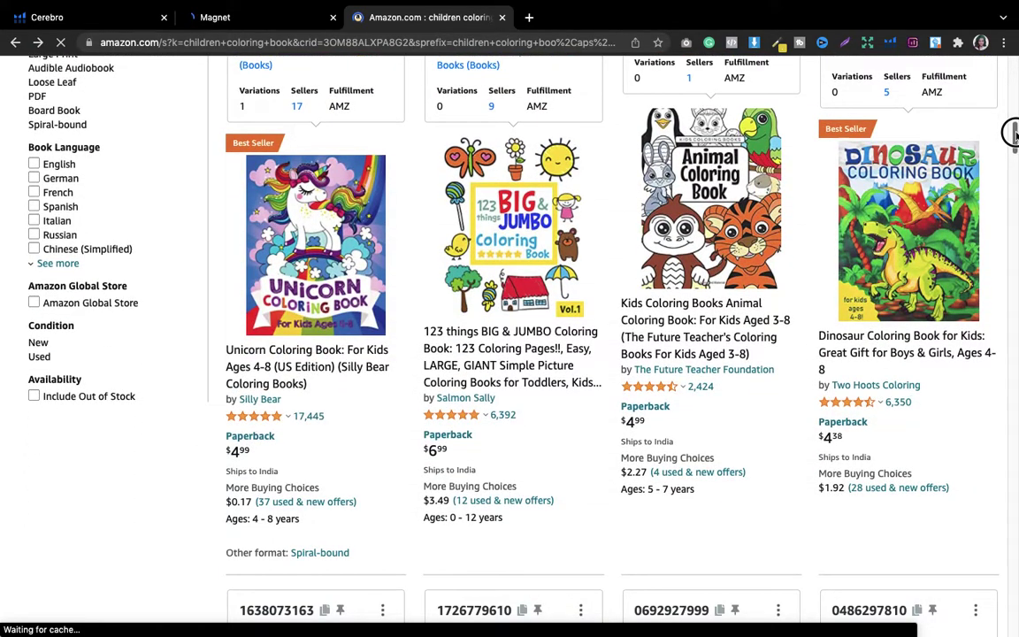
{"action": "scroll", "coordinate": [1014, 133], "scroll_direction": "down", "scroll_amount": 1}
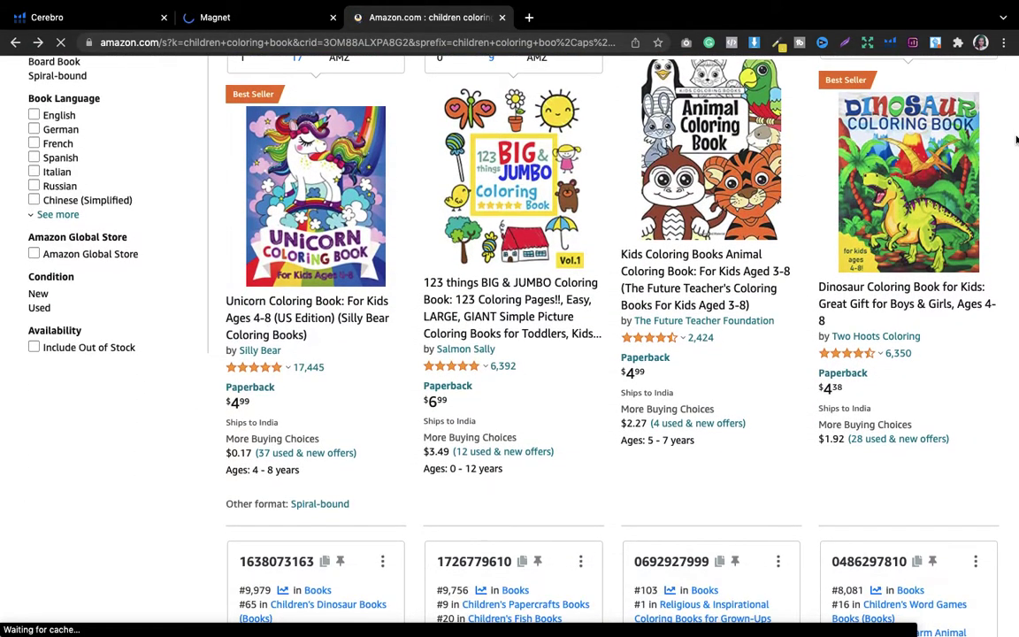
{"action": "left_click_drag", "start_coordinate": [810, 290], "coordinate": [982, 289]}
{"action": "key", "text": "super+c"}
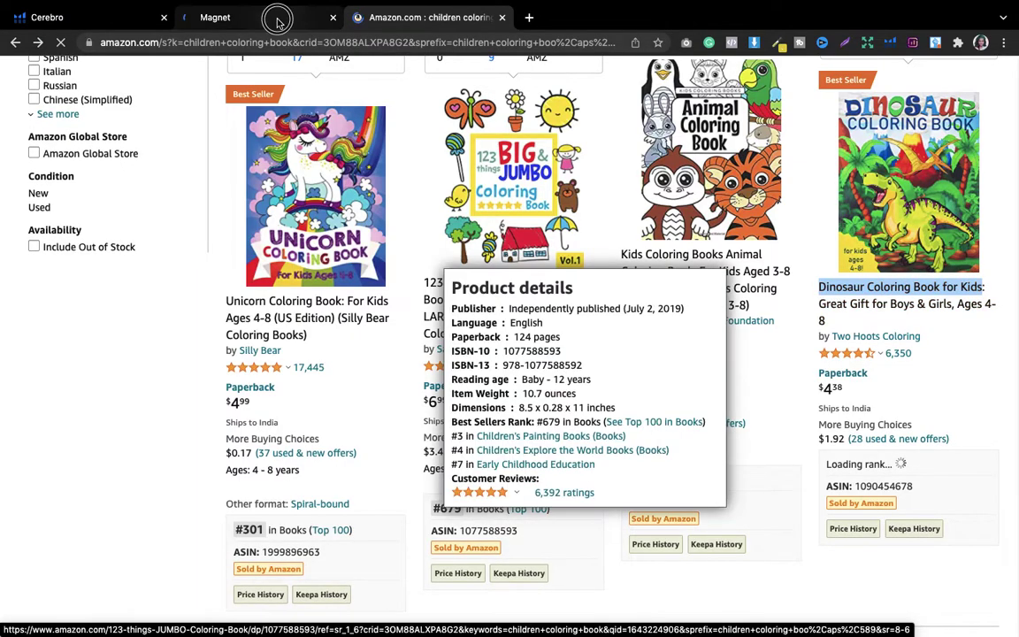
{"action": "left_click", "coordinate": [277, 19]}
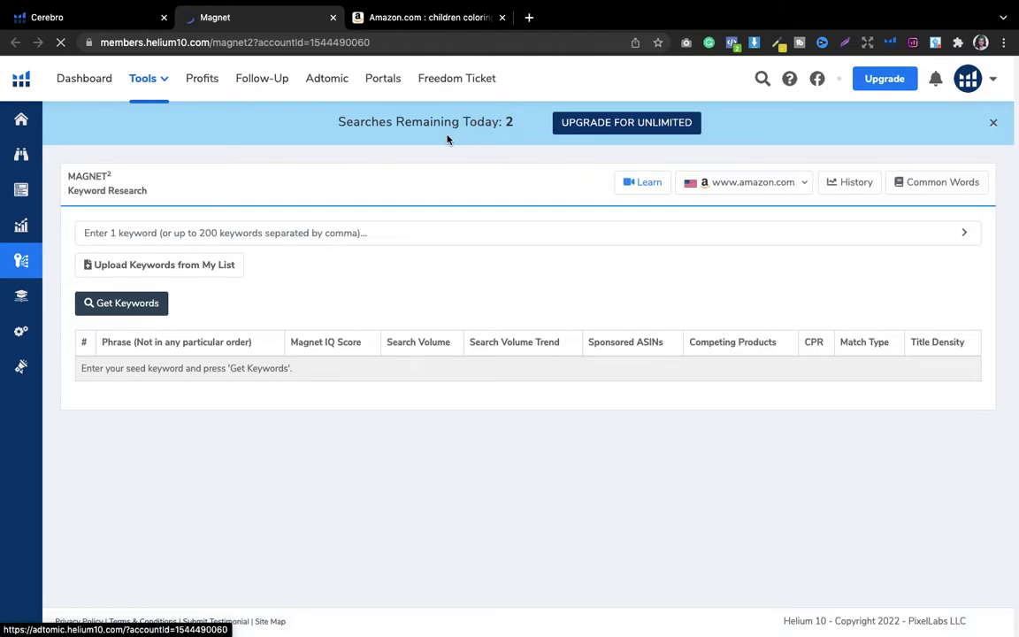
{"action": "left_click", "coordinate": [106, 237]}
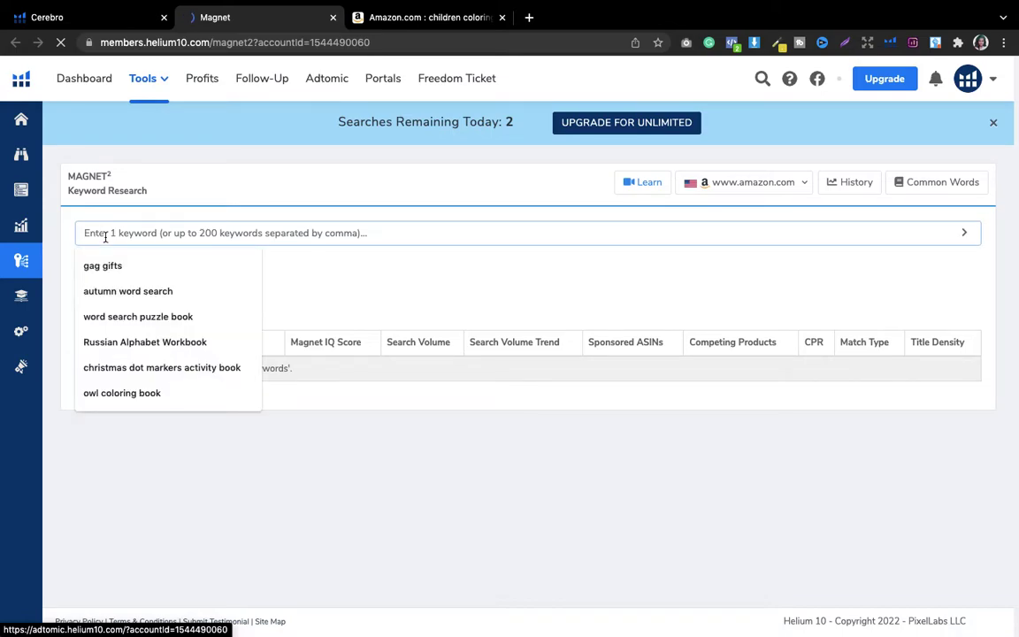
{"action": "key", "text": "super+v"}
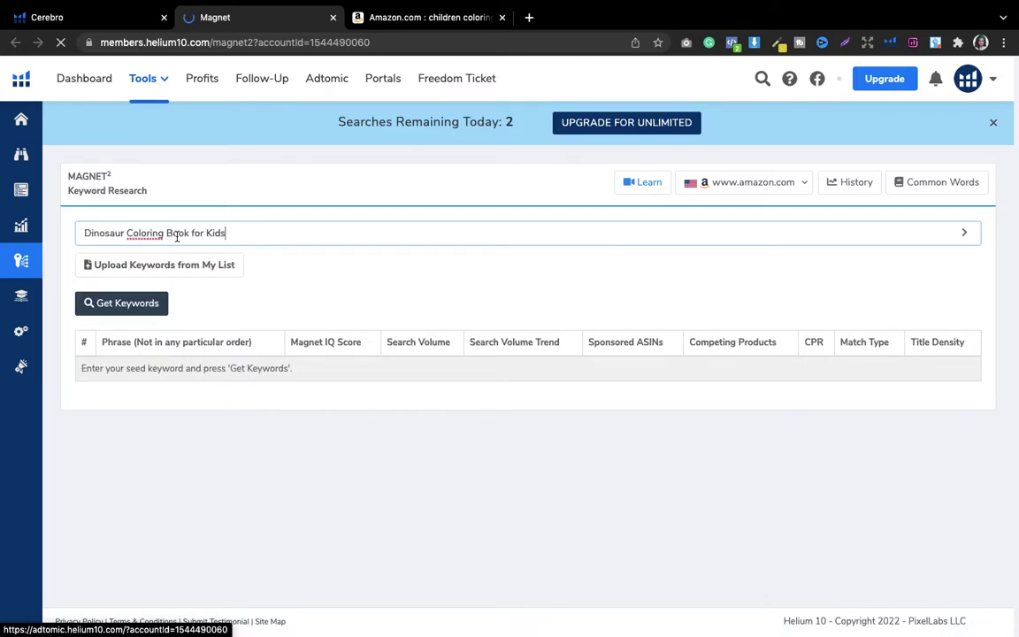
{"action": "left_click", "coordinate": [127, 306]}
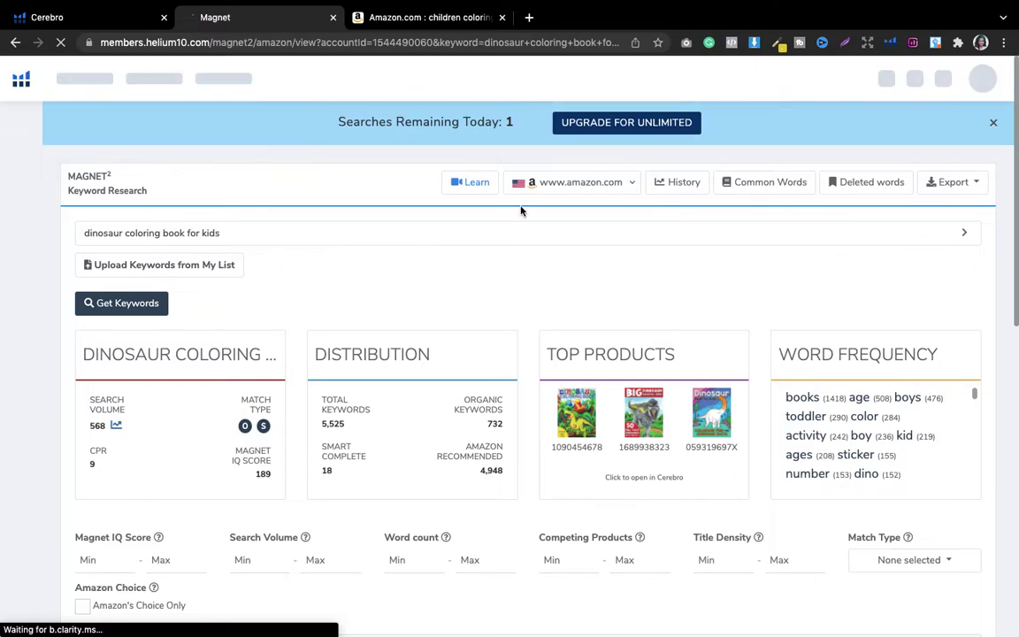
Examine the keyword table's Magnet IQ Score, Search Volume and Competing Products columns, highlighting values for "avengers books for kids ages 8-10"
{"action": "left_click_drag", "start_coordinate": [1011, 263], "coordinate": [1009, 549]}
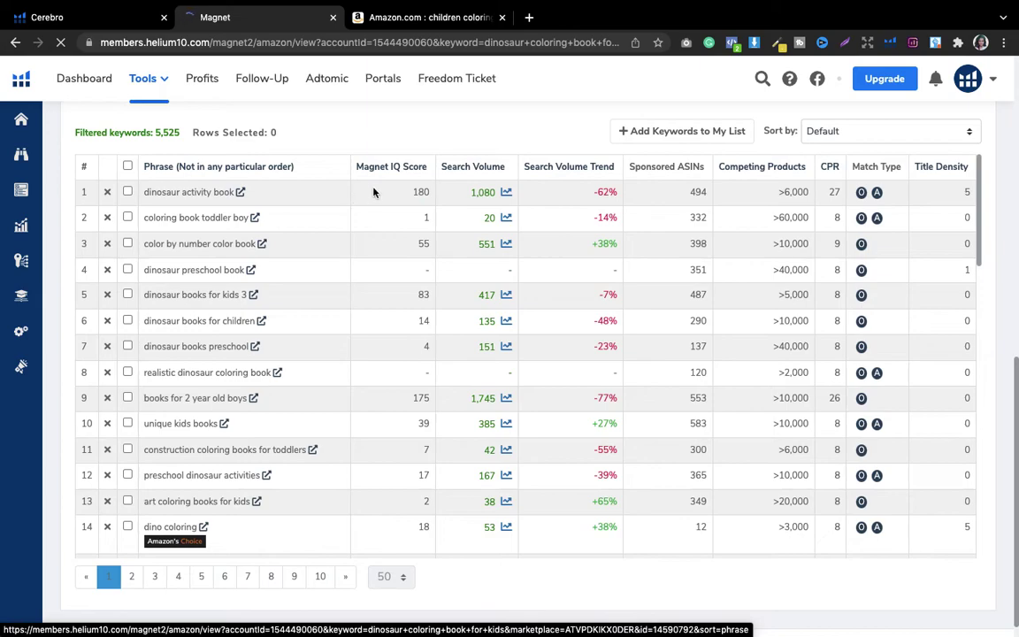
{"action": "mouse_move", "coordinate": [390, 167]}
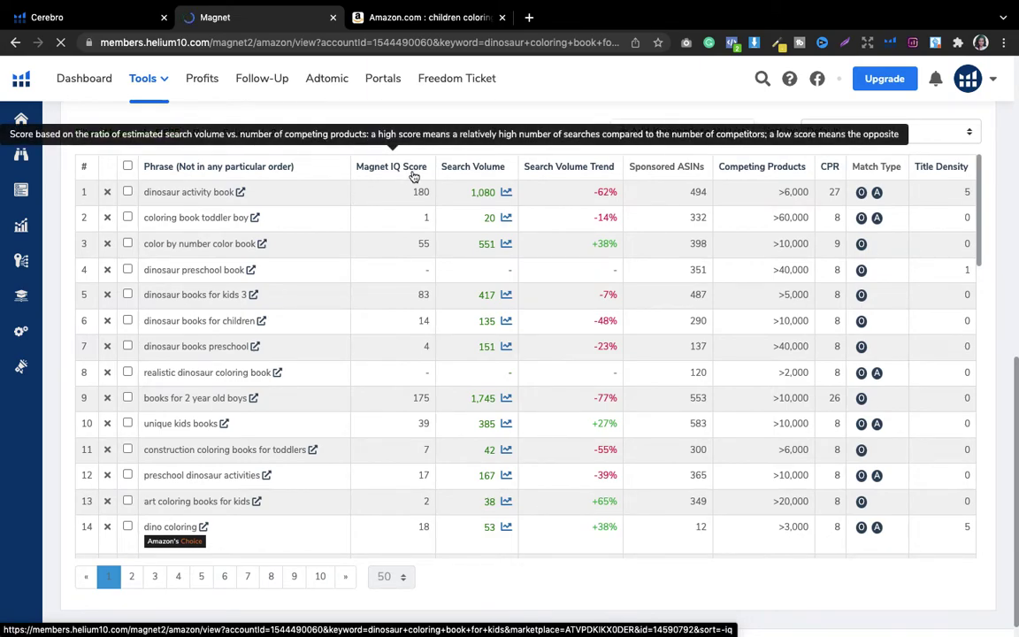
{"action": "mouse_move", "coordinate": [481, 179]}
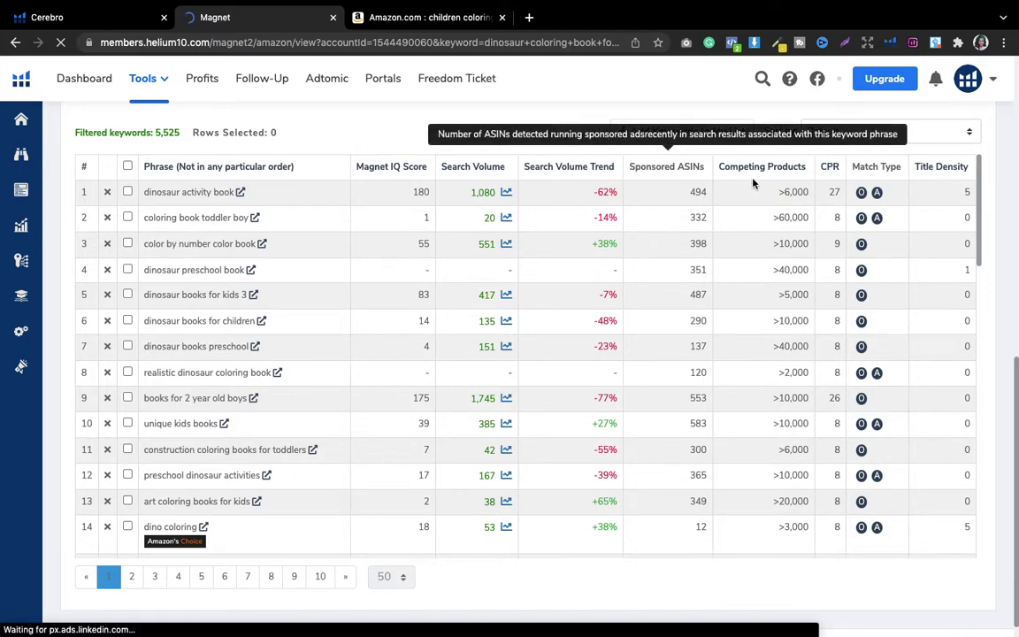
{"action": "mouse_move", "coordinate": [773, 177]}
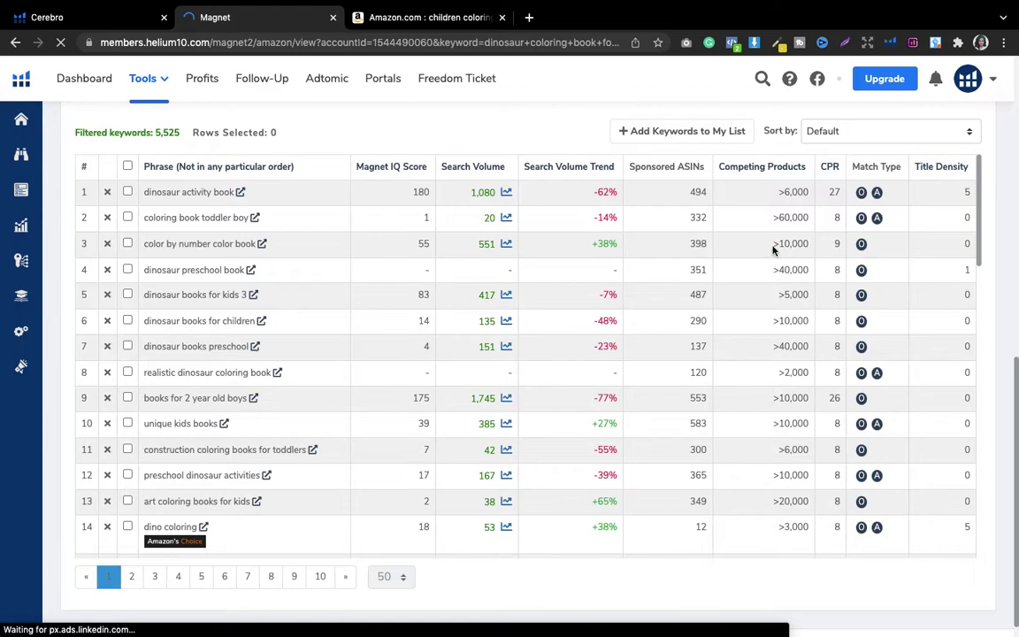
{"action": "left_click_drag", "start_coordinate": [980, 198], "coordinate": [964, 366]}
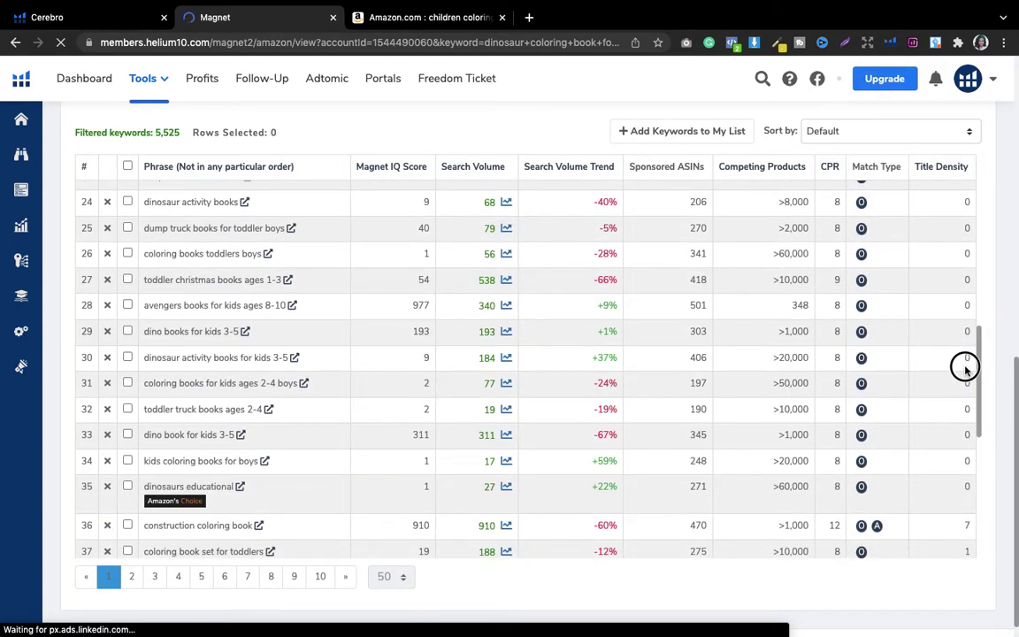
{"action": "double_click", "coordinate": [799, 305]}
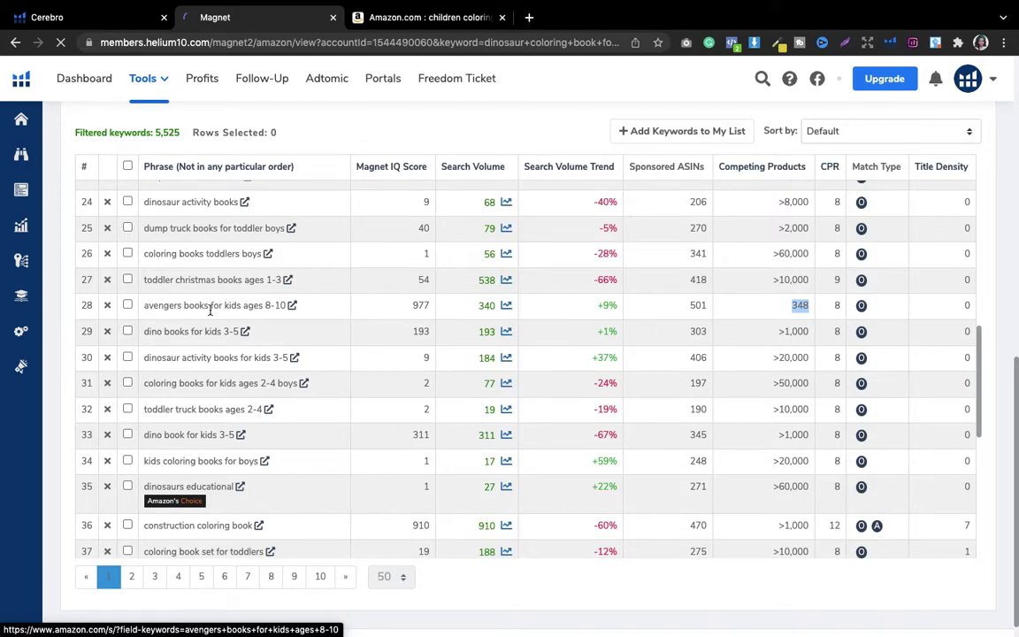
{"action": "left_click_drag", "start_coordinate": [147, 306], "coordinate": [264, 304]}
{"action": "left_click", "coordinate": [240, 305]}
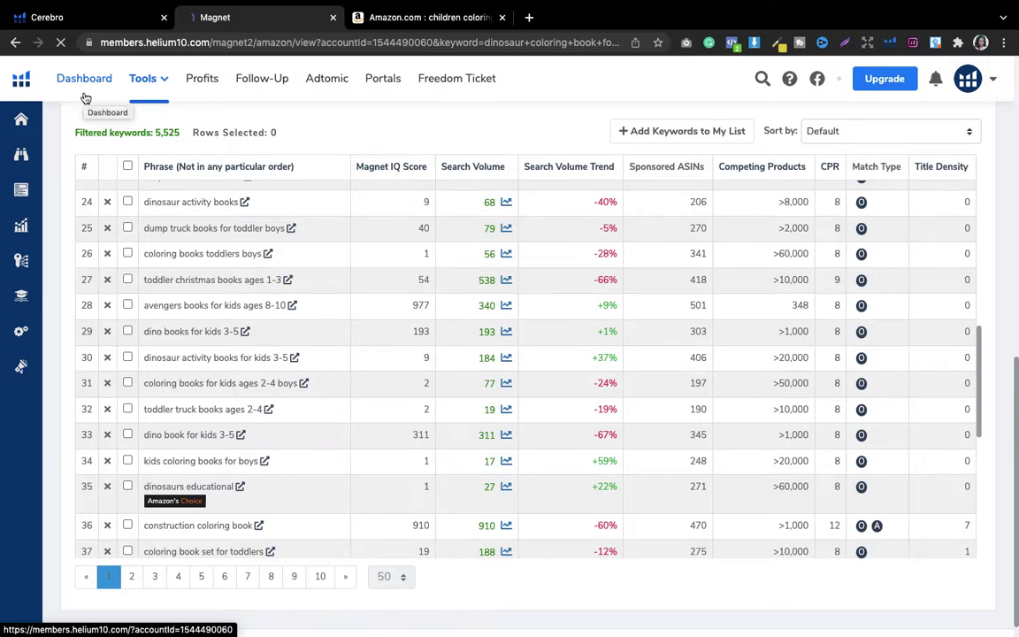
Check the dinosaur coloring book's listing on Amazon, and highlight the phrase "avengers books for kids ages 8-10" back in Magnet
{"action": "left_click", "coordinate": [403, 18]}
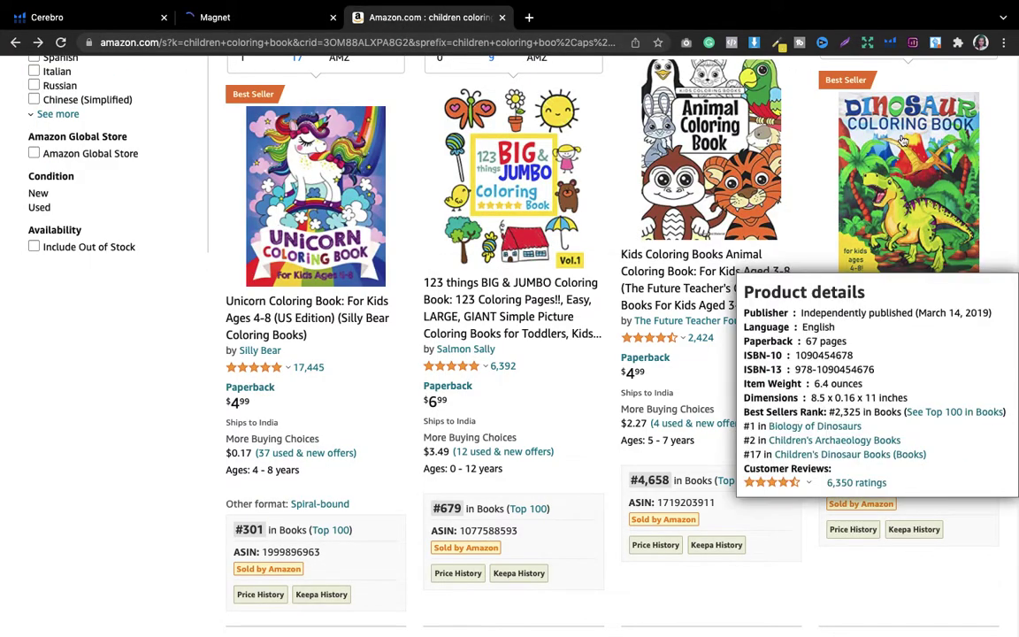
{"action": "mouse_move", "coordinate": [887, 137]}
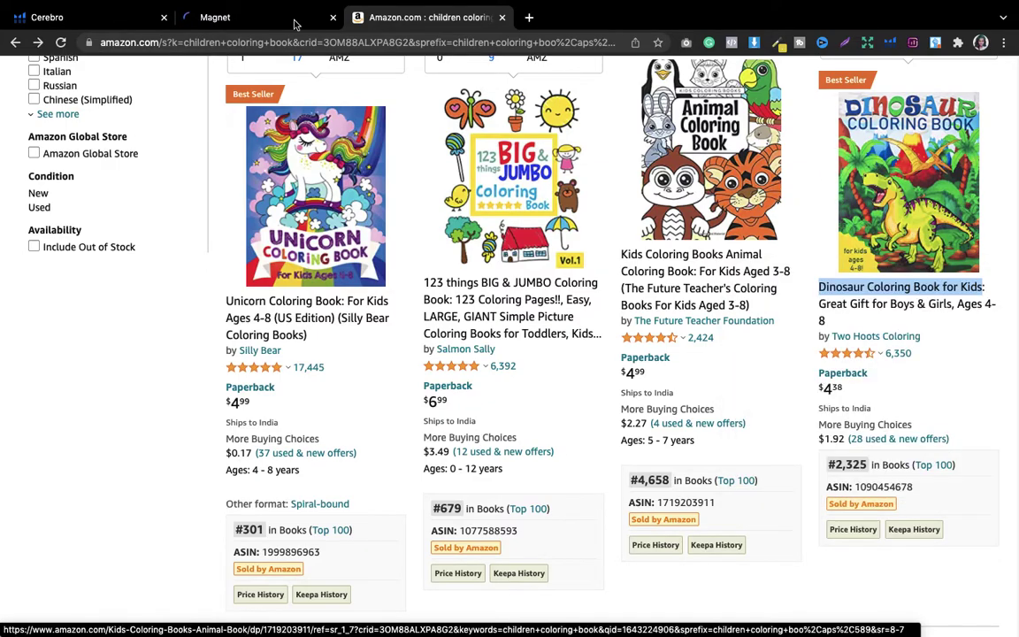
{"action": "left_click", "coordinate": [254, 21]}
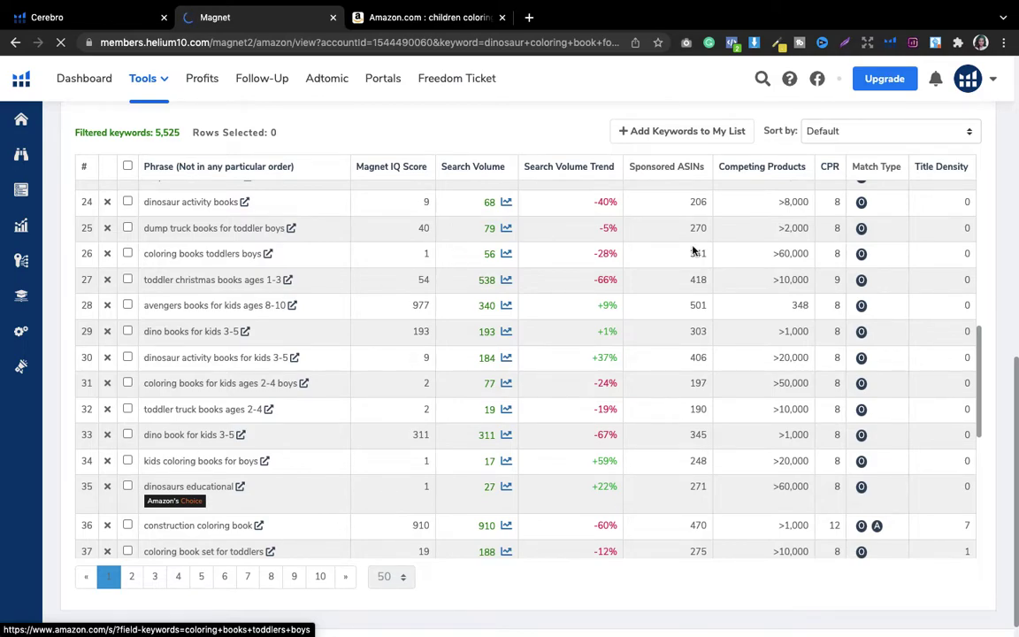
{"action": "left_click_drag", "start_coordinate": [142, 304], "coordinate": [290, 306]}
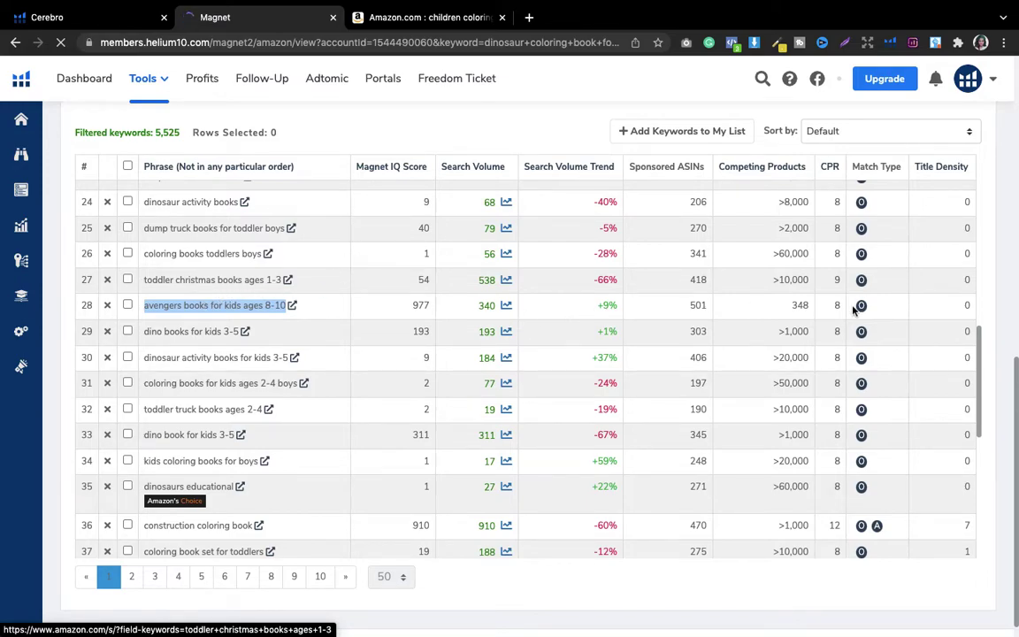
Look through the rest of the first keyword page for low-competition phrases, highlighting "dino book for kids 3-5", and return to the search summary
{"action": "left_click_drag", "start_coordinate": [978, 367], "coordinate": [978, 414]}
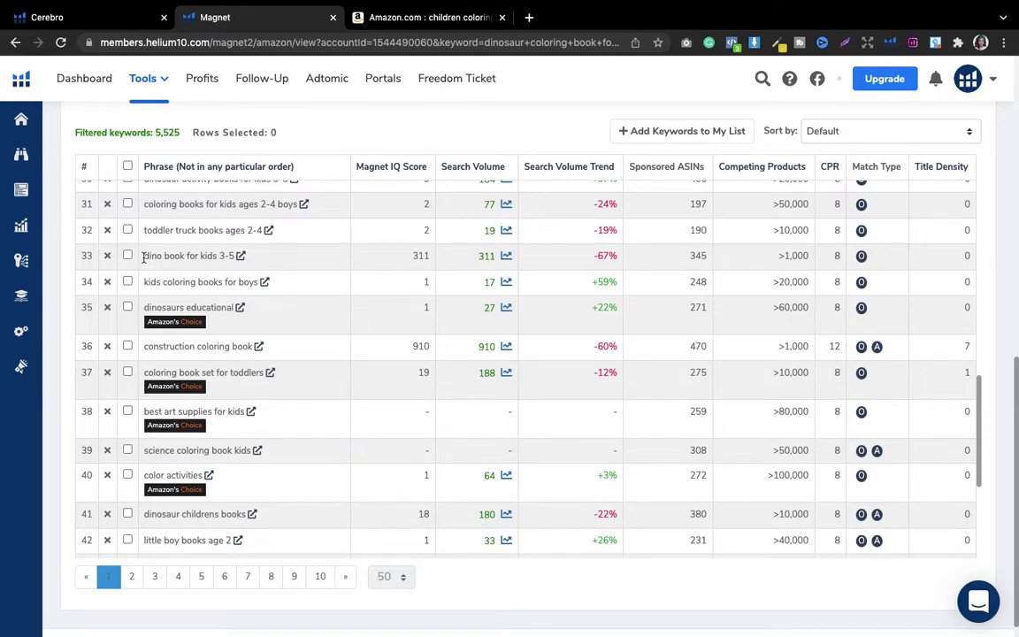
{"action": "left_click_drag", "start_coordinate": [146, 256], "coordinate": [234, 255]}
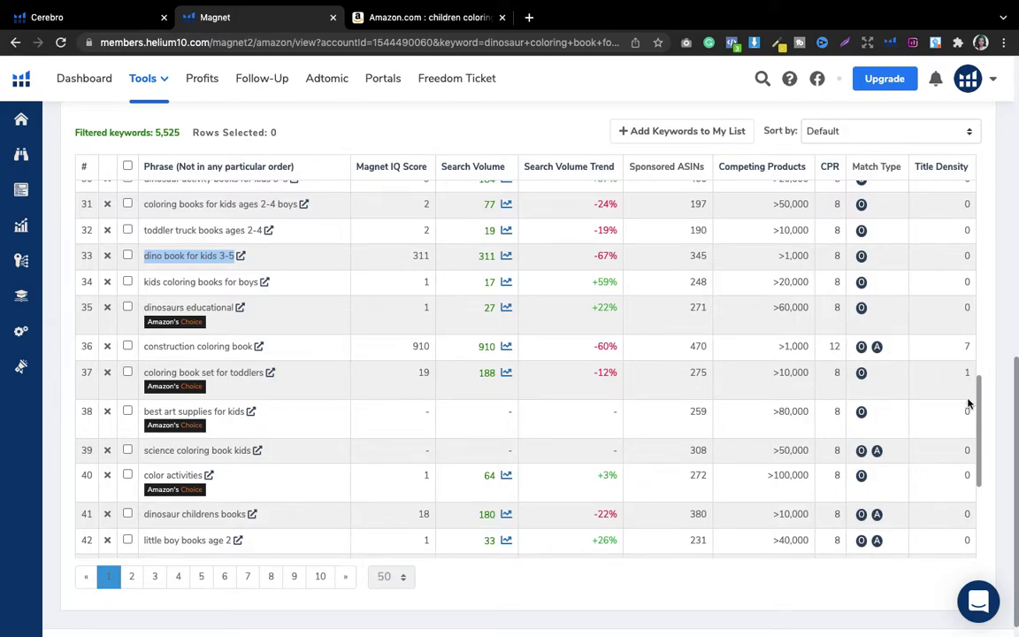
{"action": "left_click_drag", "start_coordinate": [979, 403], "coordinate": [979, 388]}
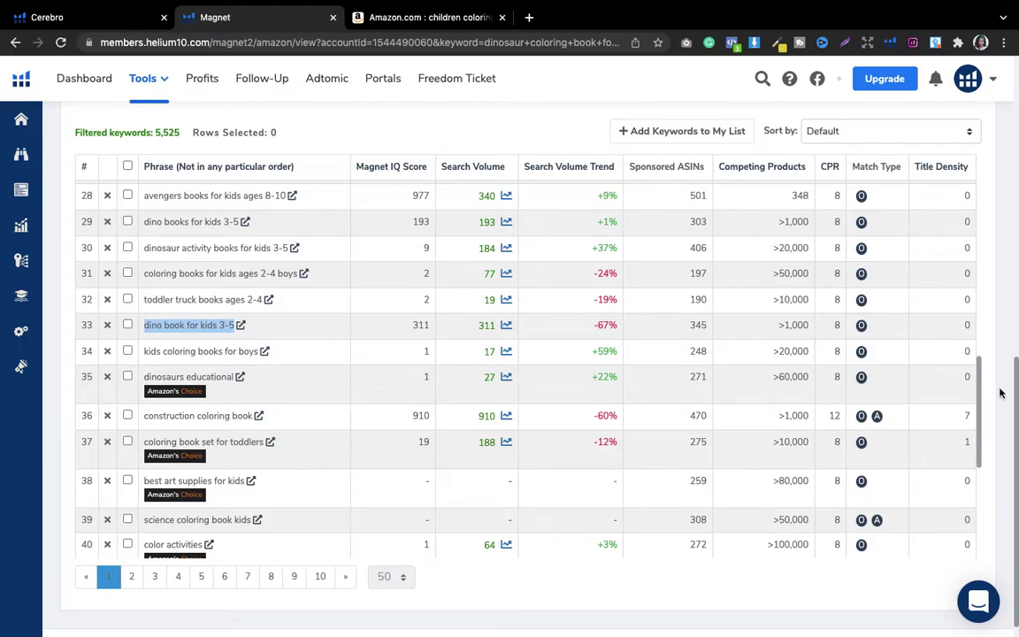
{"action": "left_click_drag", "start_coordinate": [978, 375], "coordinate": [973, 280]}
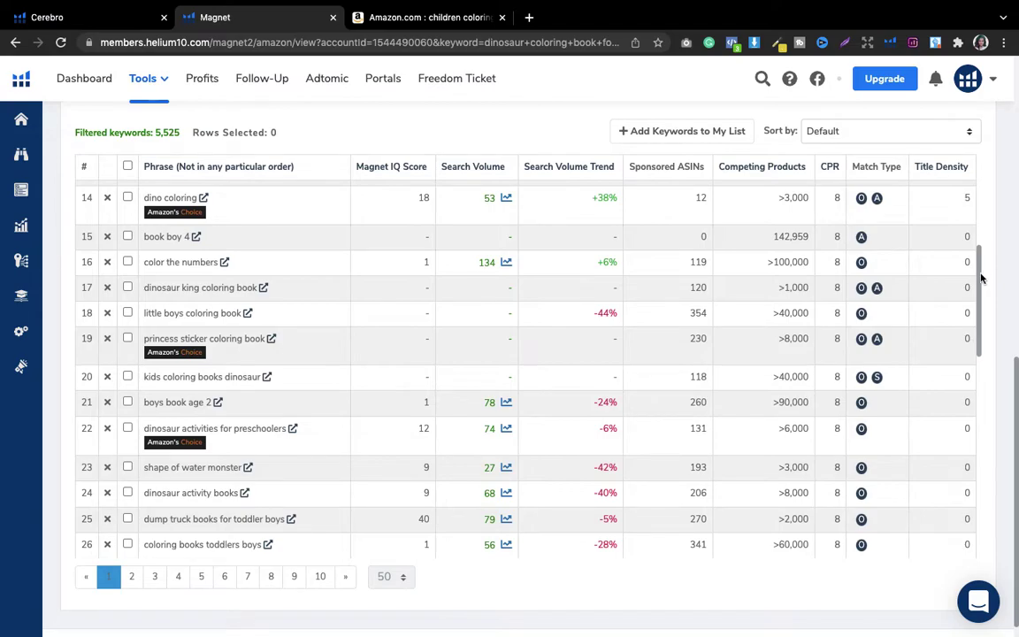
{"action": "left_click_drag", "start_coordinate": [980, 274], "coordinate": [971, 469]}
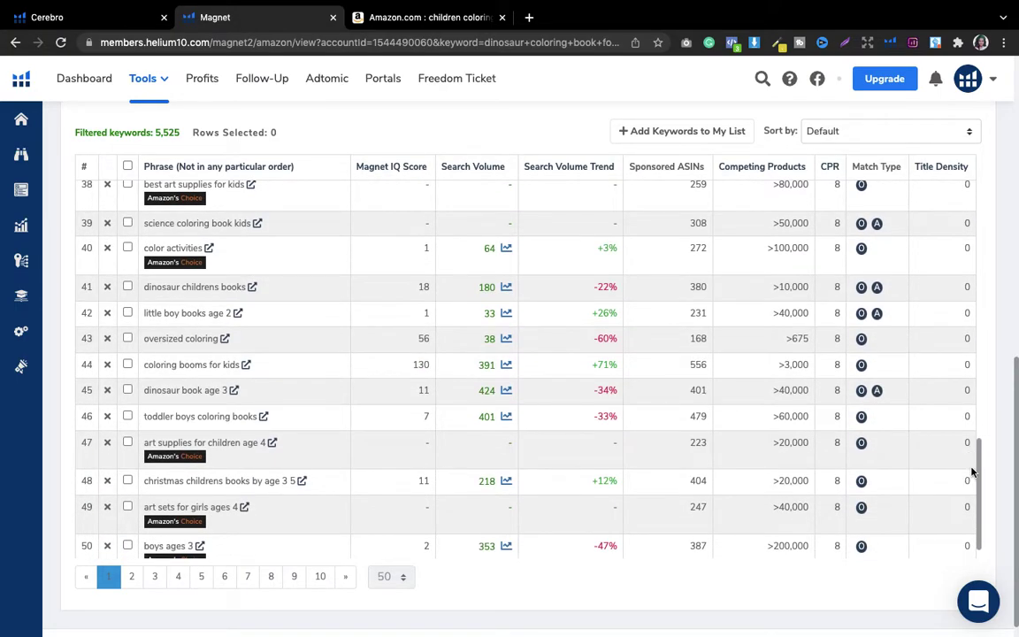
{"action": "left_click", "coordinate": [148, 339]}
{"action": "left_click_drag", "start_coordinate": [980, 463], "coordinate": [979, 474]}
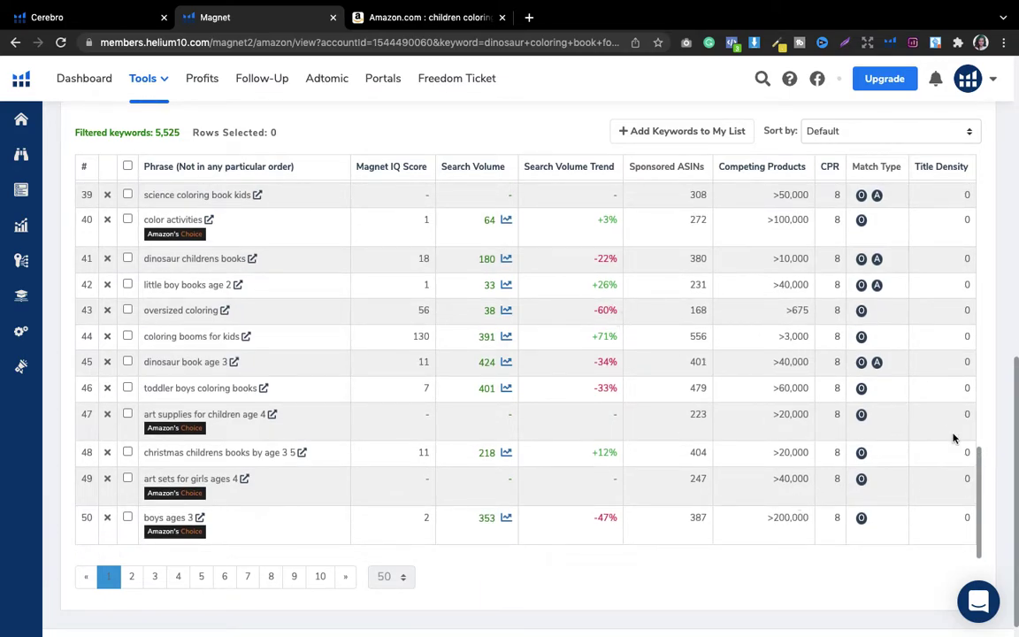
{"action": "scroll", "coordinate": [973, 442], "scroll_direction": "up", "scroll_amount": 9}
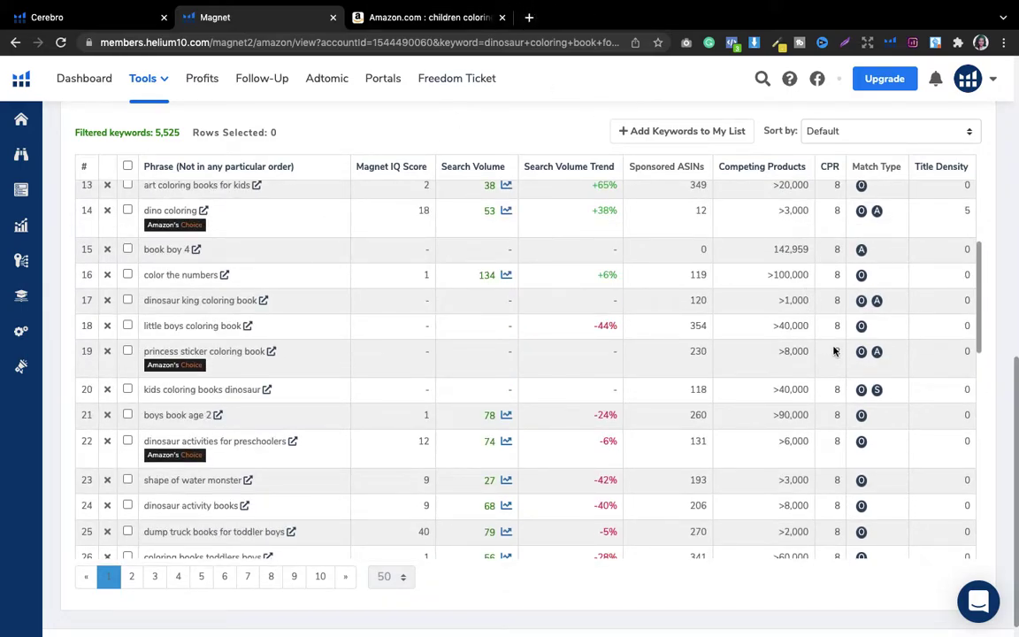
{"action": "left_click_drag", "start_coordinate": [1016, 389], "coordinate": [982, 71]}
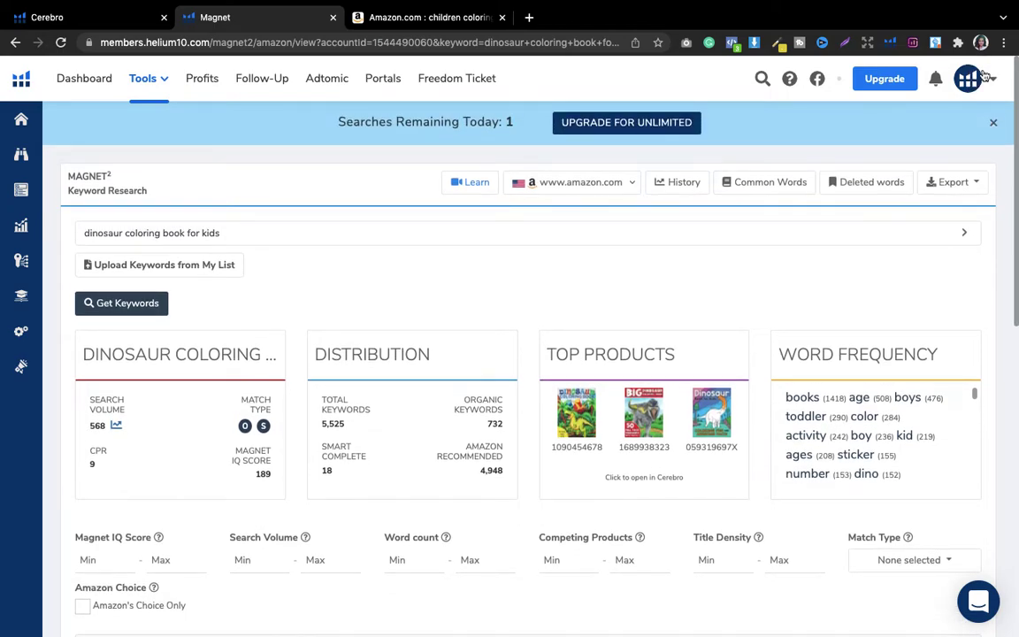